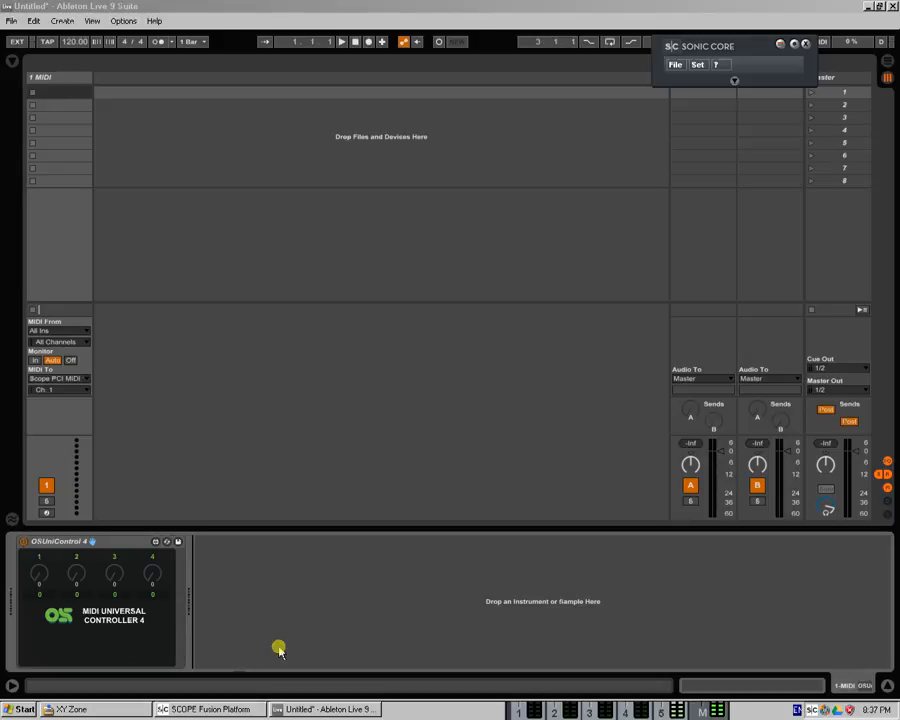
Show the SCOPE Fusion Platform routing, switch to the file explorer, and open the M4L Control folder inside XY Zone
left_click(215, 709)
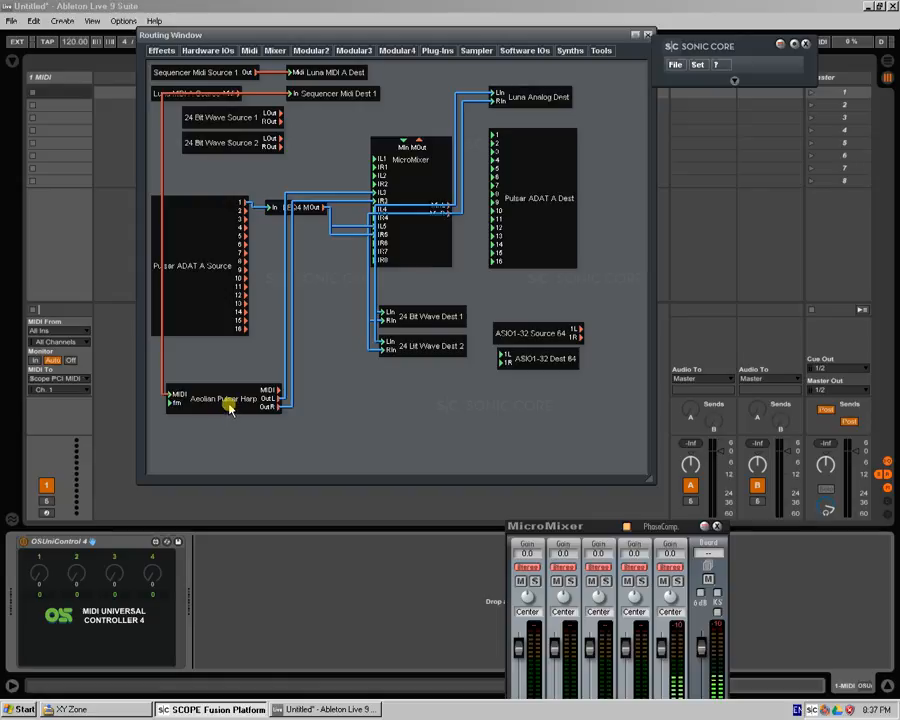
left_click(108, 713)
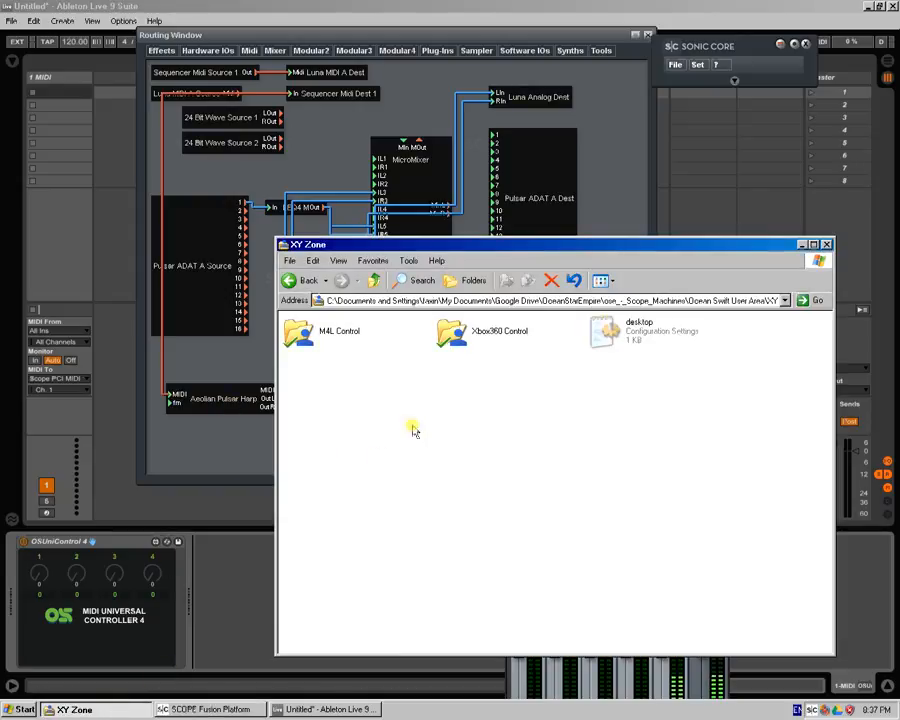
left_click(373, 281)
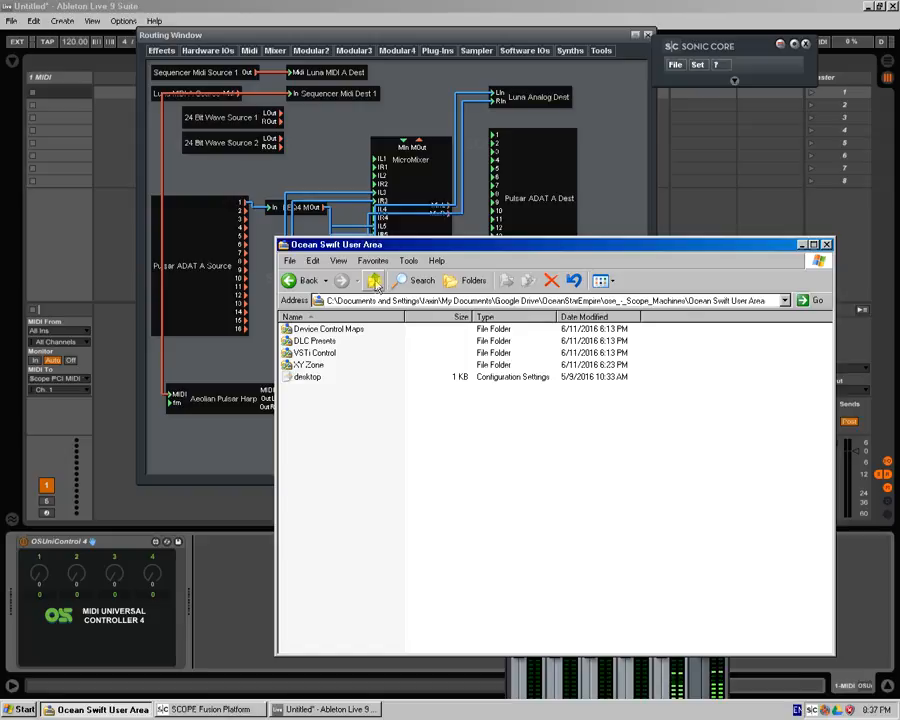
double_click(305, 365)
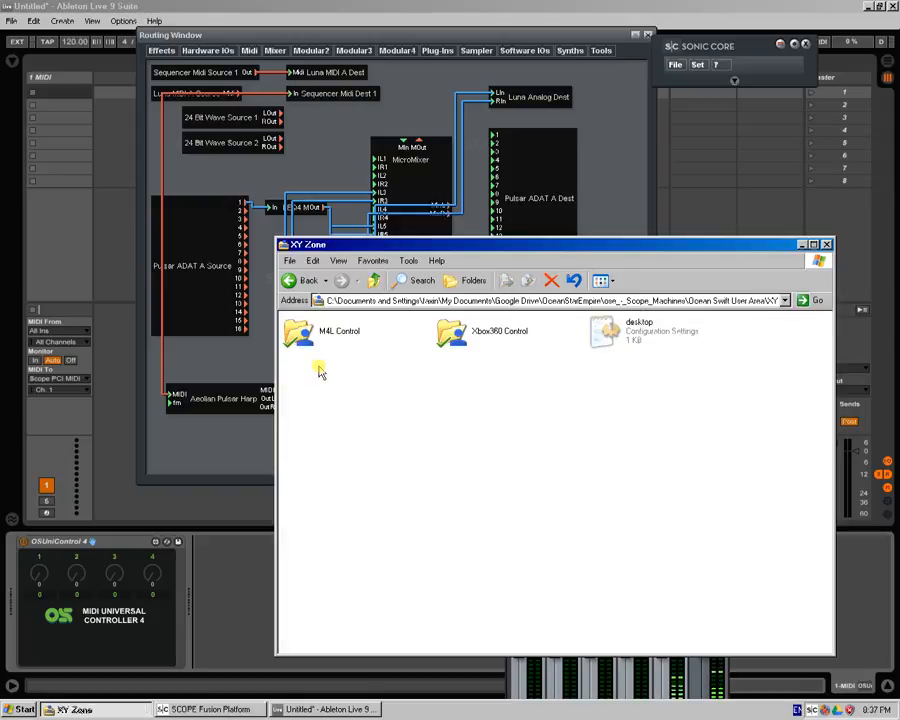
double_click(324, 338)
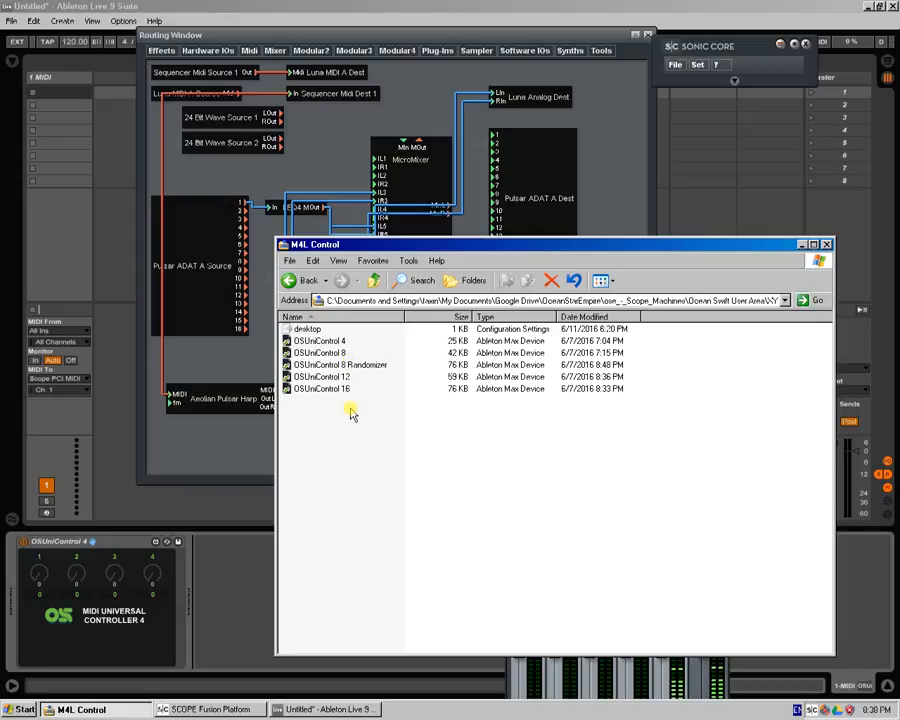
Look over the OSUniControl 4, 8, 12, 16 and 8 Randomizer device files in the folder
left_click(338, 341)
left_click(340, 353)
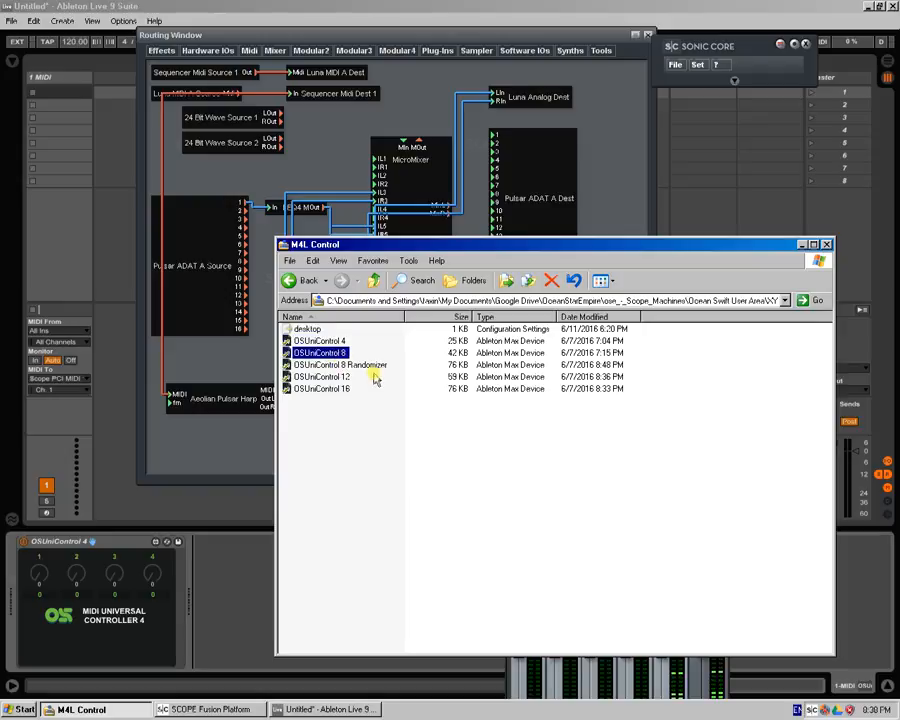
left_click(350, 377)
left_click(349, 390)
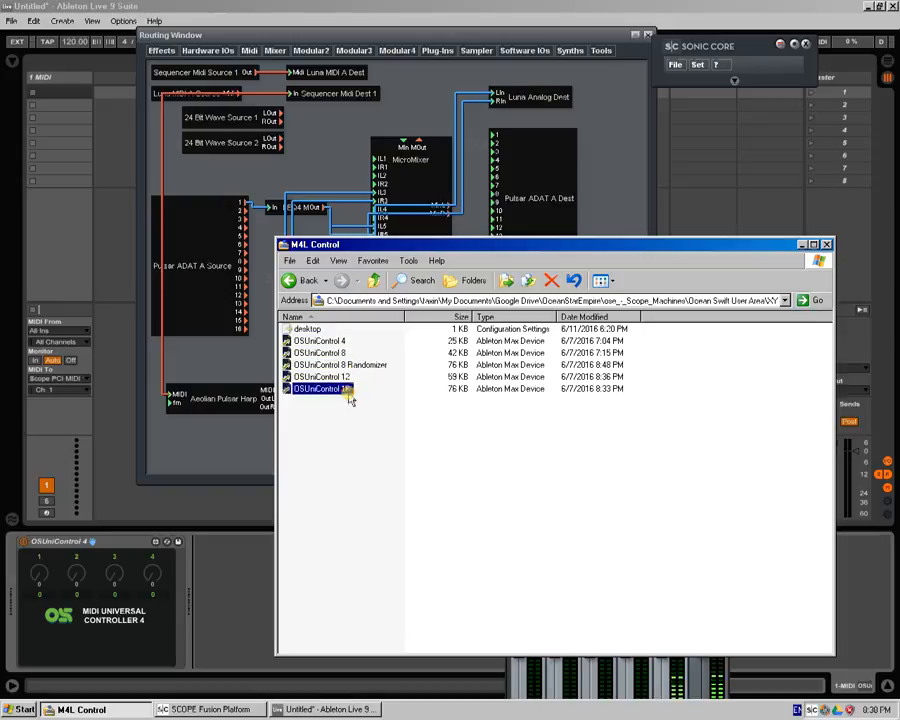
left_click(349, 365)
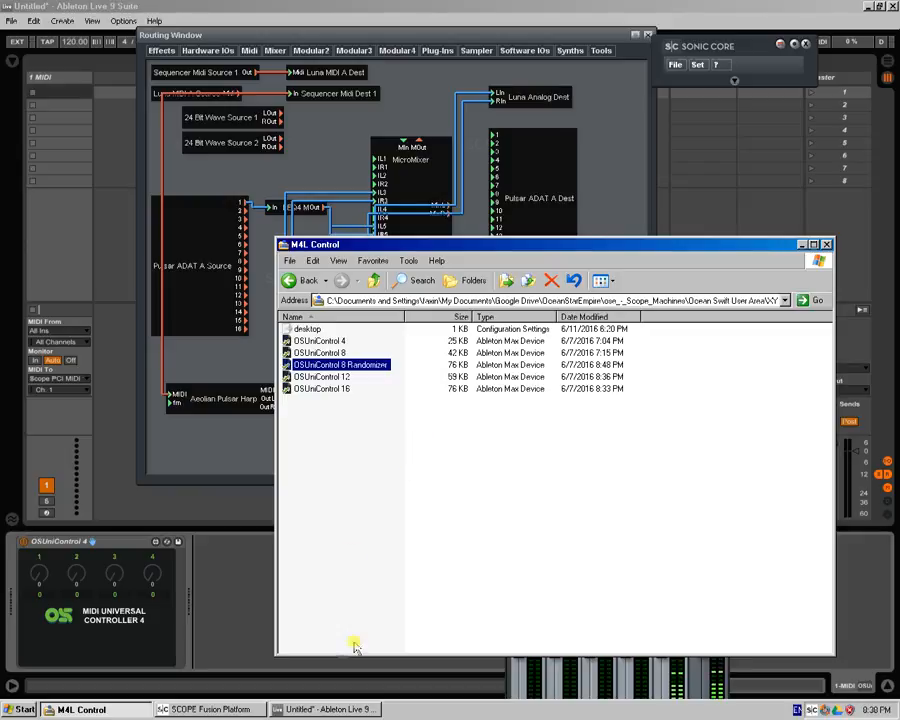
Switch to Ableton Live and MIDI-map knobs 1 to 4 of OSUniControl 4 to the hardware controller on channel 9
left_click(180, 617)
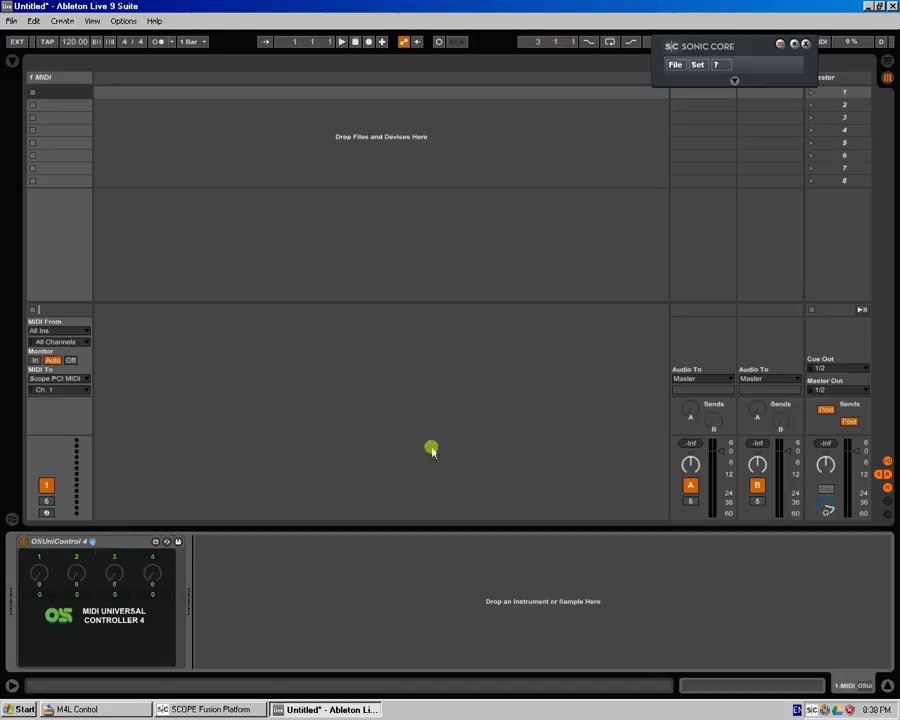
left_click(821, 43)
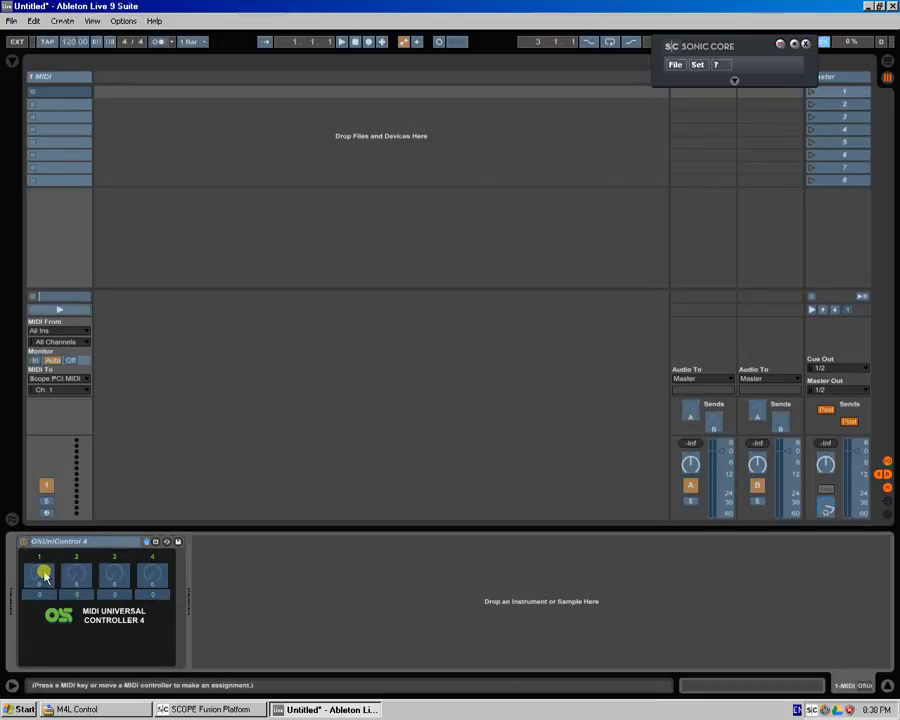
left_click(76, 574)
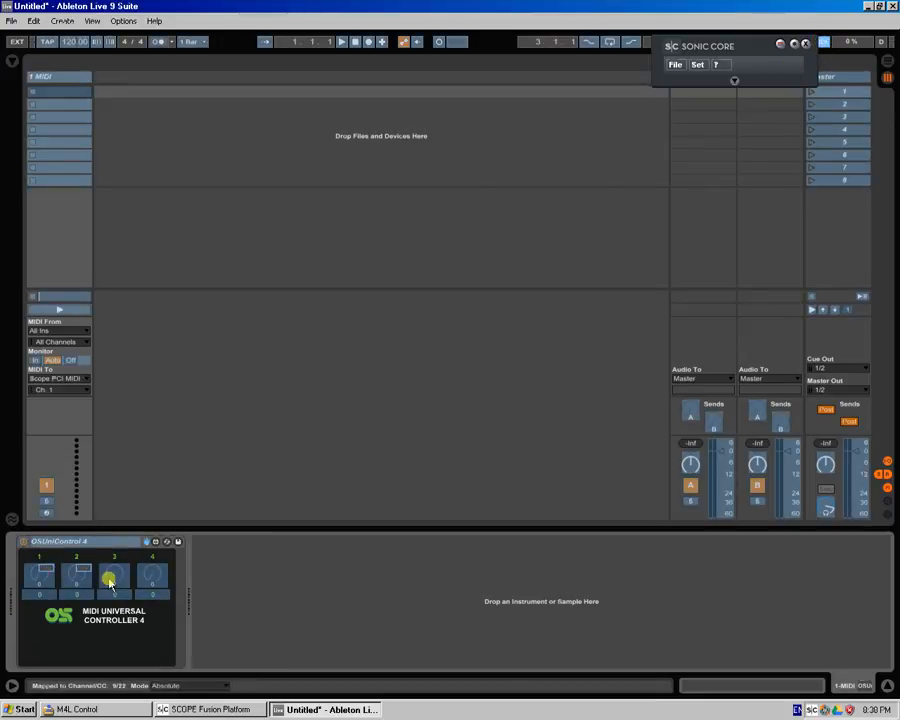
left_click(113, 575)
left_click(154, 574)
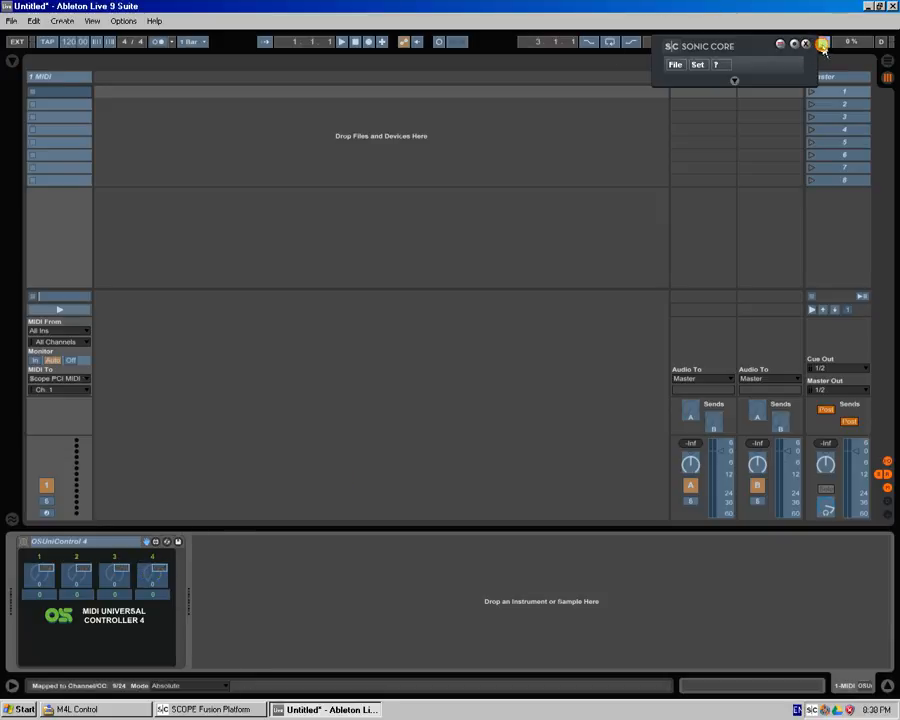
left_click(821, 44)
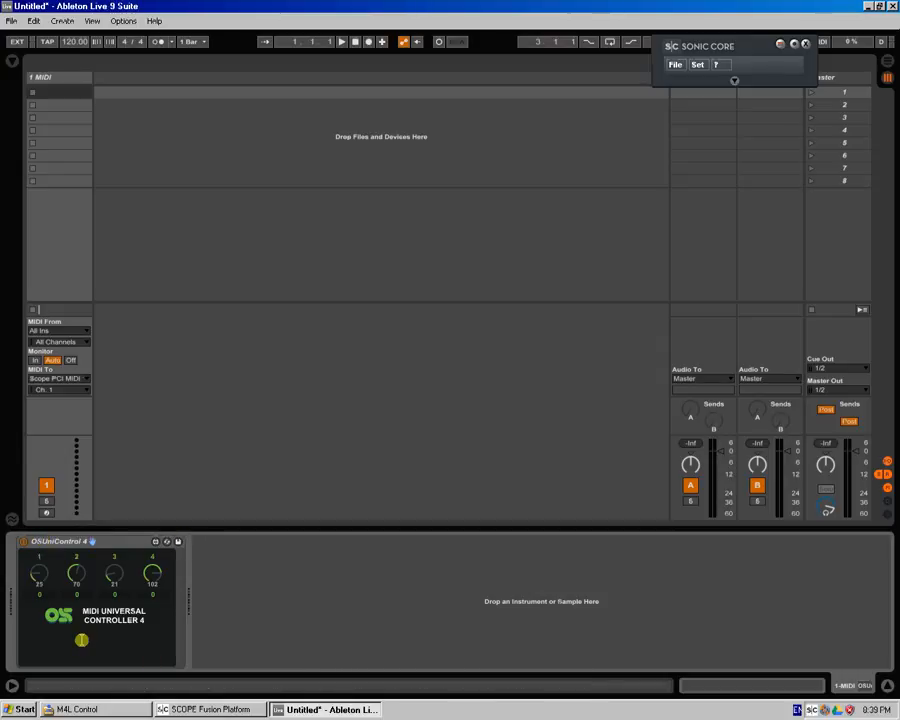
Set the controller numbers of OSUniControl 4's knobs 1 to 4 to 102, 103, 104 and 106
left_click(38, 595)
left_click(81, 597)
left_click_drag(116, 598, 117, 578)
left_click_drag(116, 595, 116, 599)
Route the MIDI track's output to Scope PCI MIDI 1
left_click(203, 710)
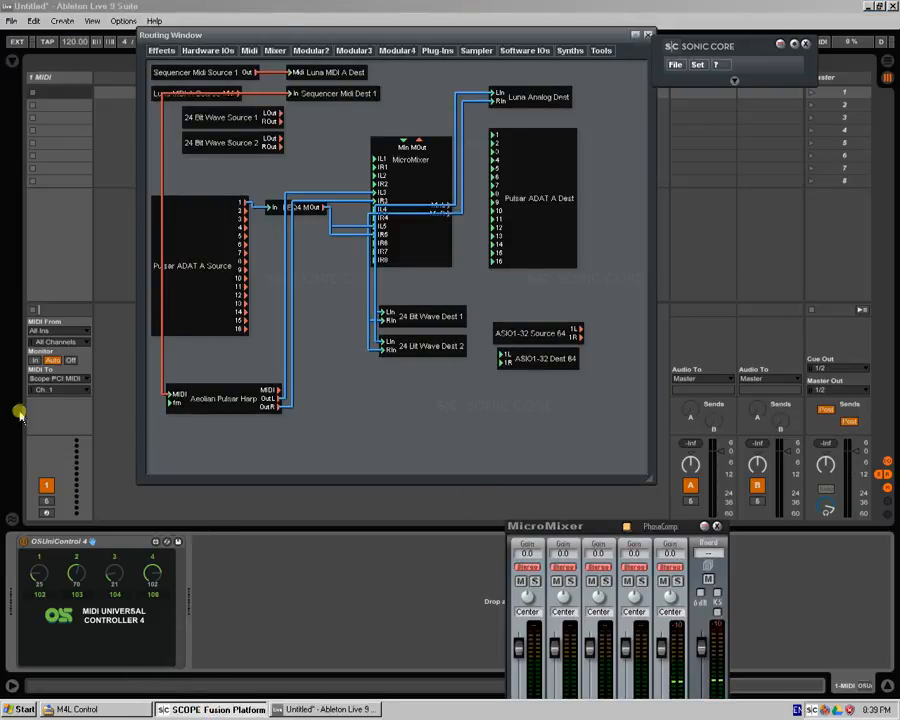
left_click(68, 378)
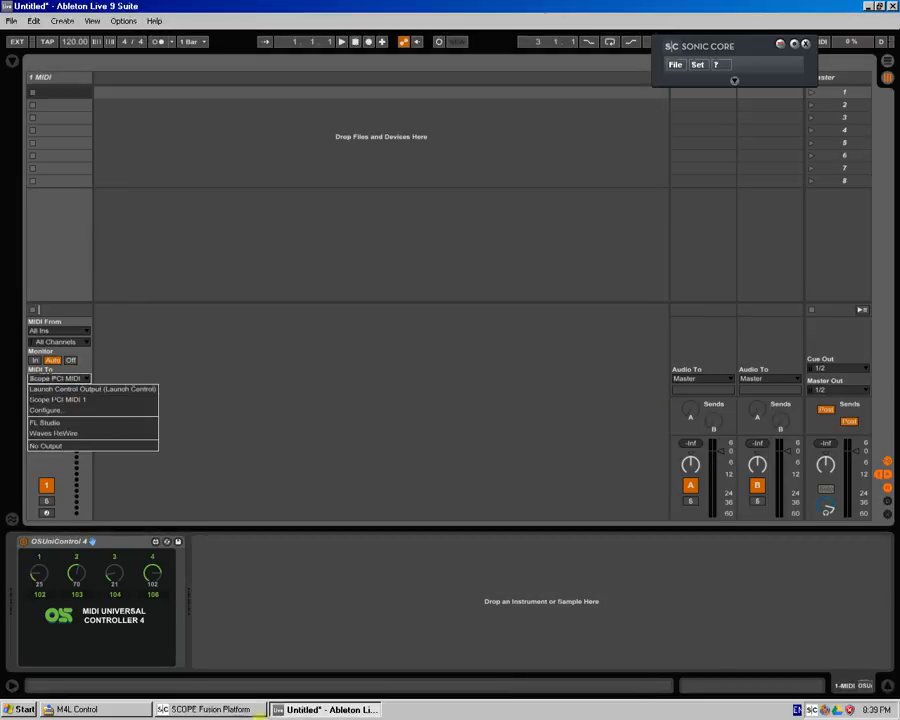
left_click(68, 401)
Switch to SCOPE Fusion Platform, reposition the Aeolian Pulsar Harp module in the routing window, and open its control surface
left_click(232, 709)
left_click_drag(217, 100, 189, 88)
left_click_drag(228, 410, 248, 414)
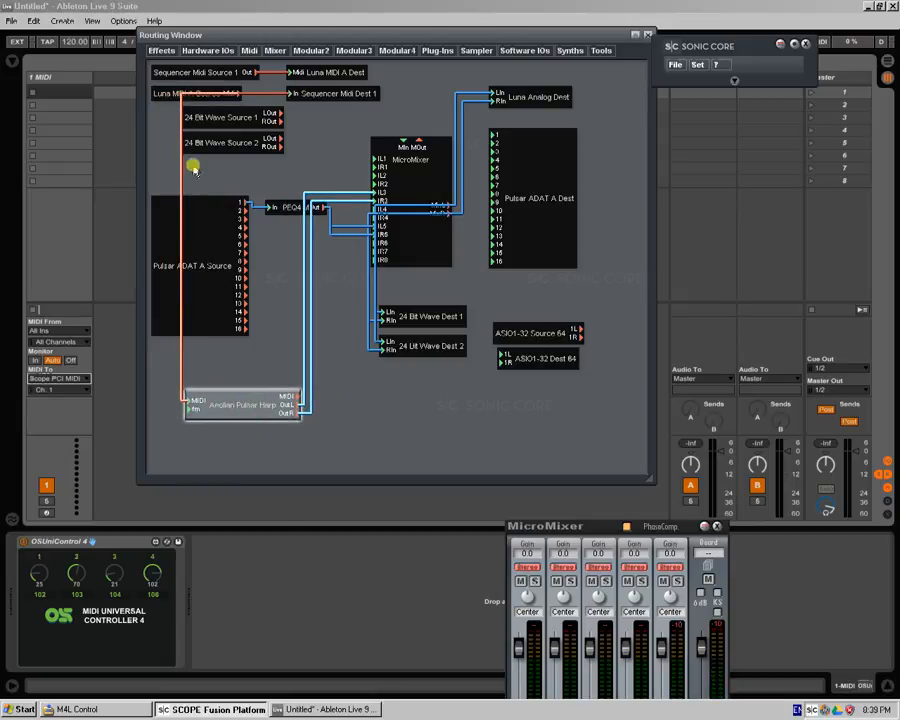
double_click(239, 410)
left_click_drag(252, 368, 312, 169)
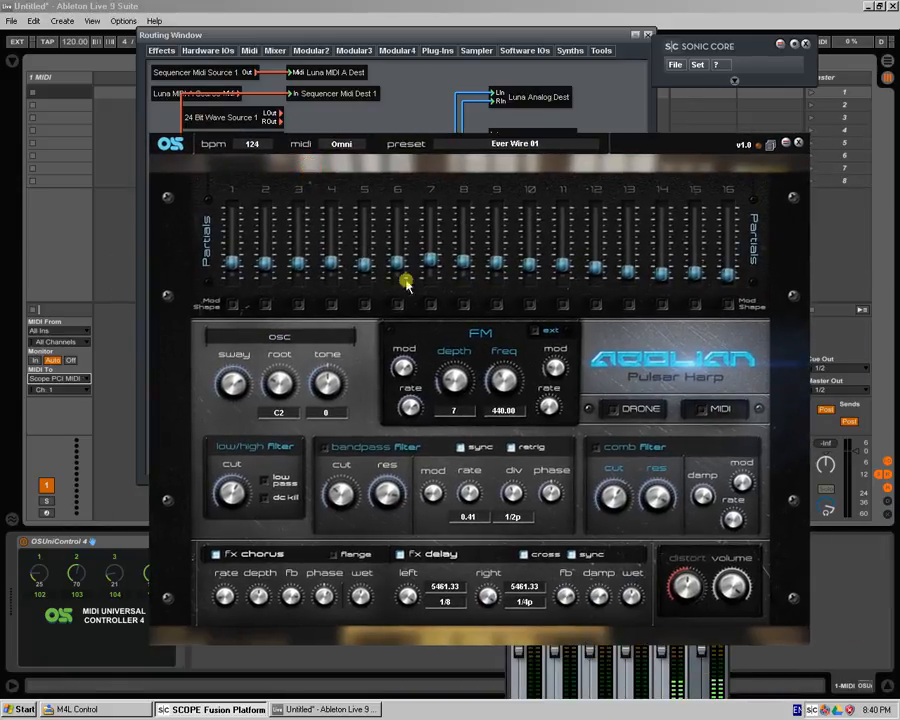
Open the MIDI control assignment for the harp's FM depth knob, and check the MIDI track's output options in Ableton Live
right_click(441, 378)
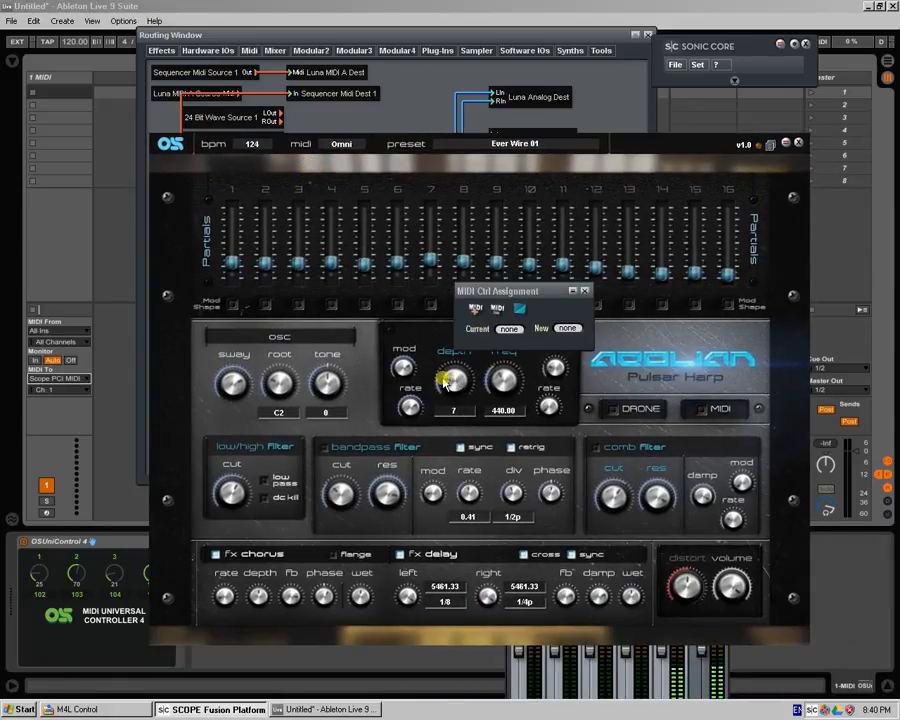
left_click(584, 291)
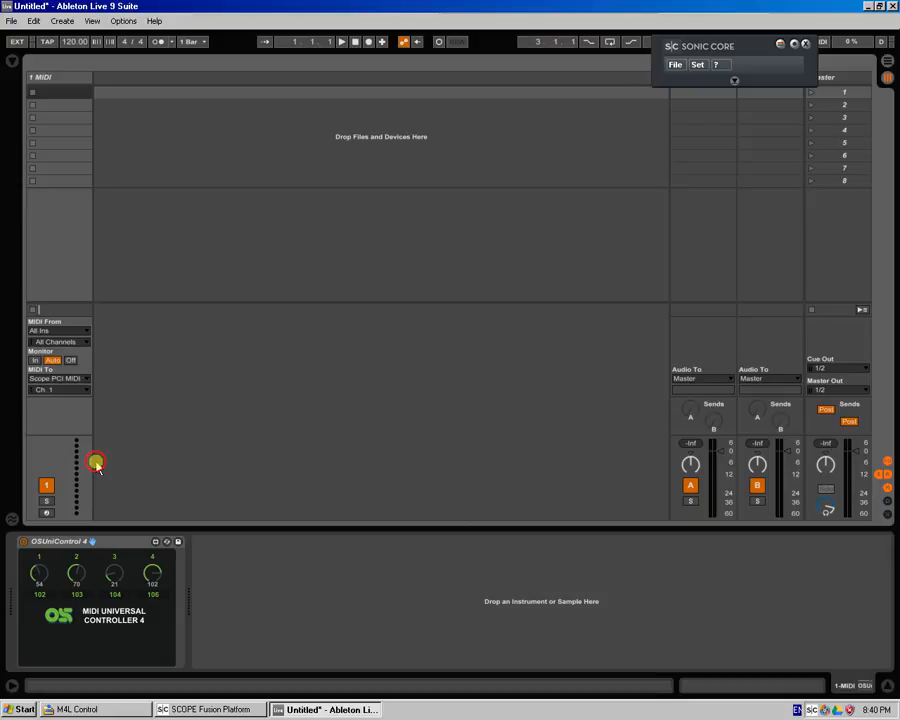
left_click(30, 416)
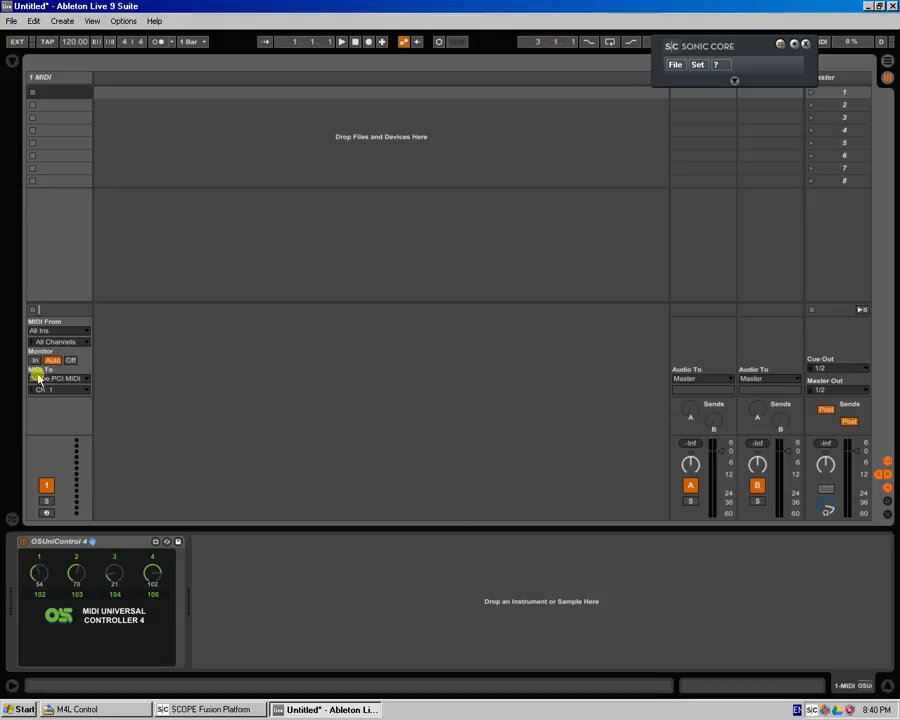
left_click(68, 378)
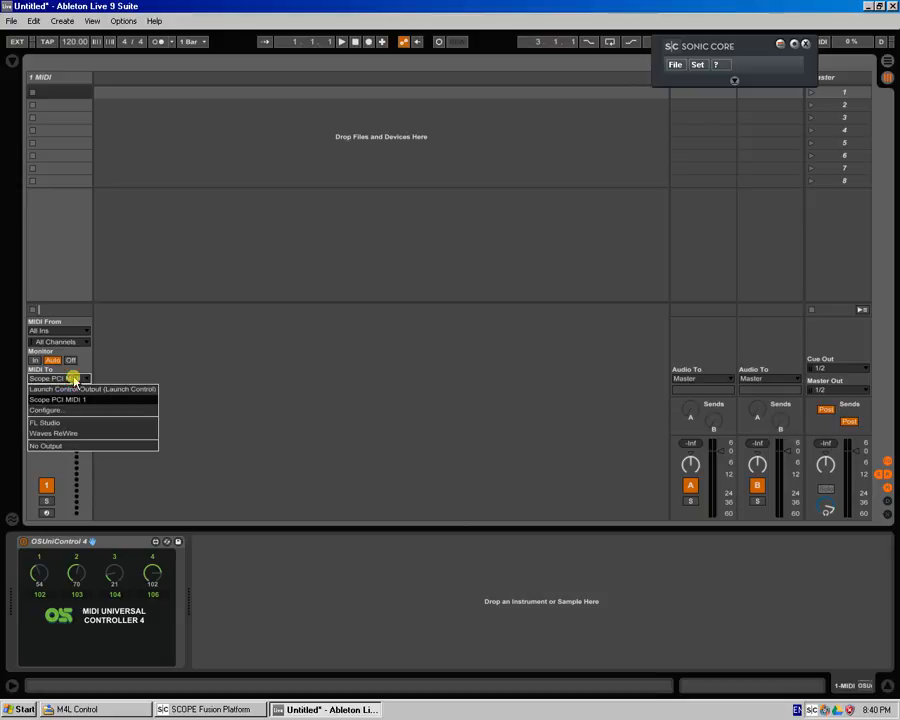
Back in SCOPE Fusion Platform, reroute the Aeolian Pulsar Harp's MIDI input from Luna MIDI A Source to Sequencer Midi Source 1
left_click(183, 703)
left_click_drag(392, 194, 690, 297)
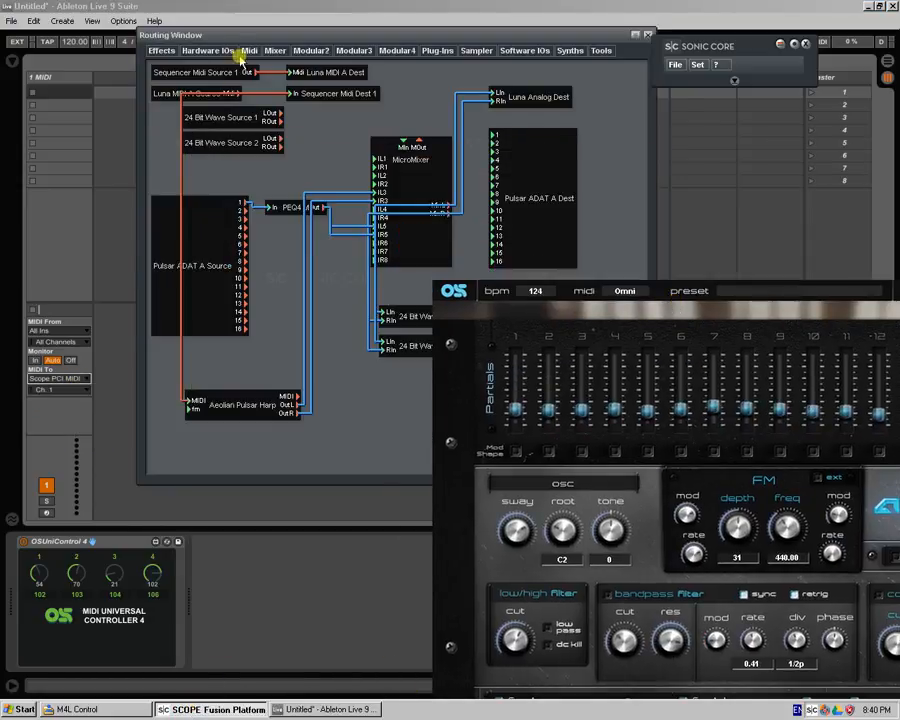
left_click_drag(233, 416, 309, 382)
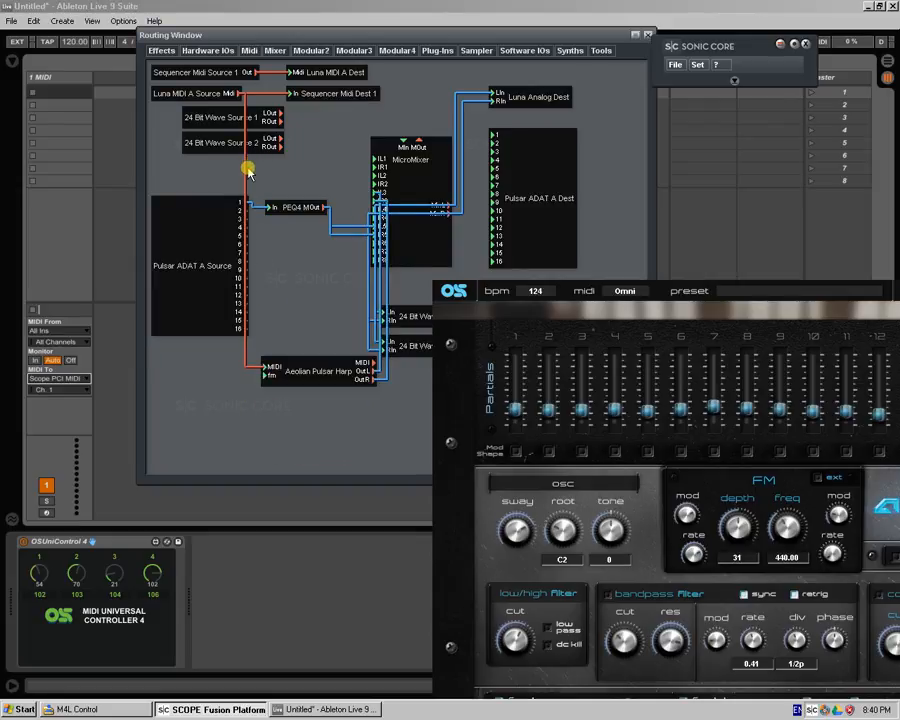
key("Delete")
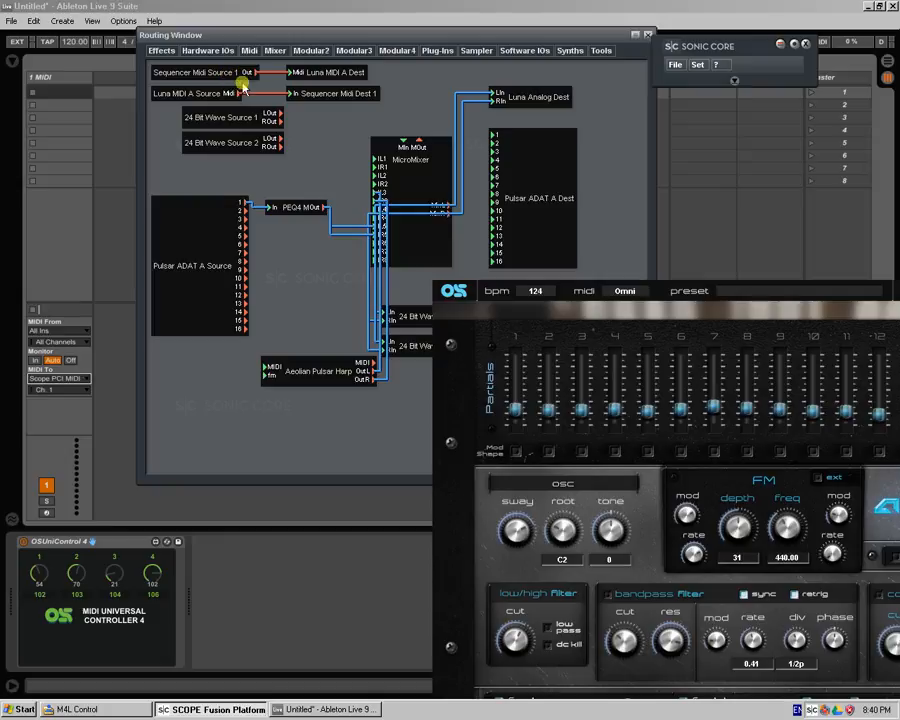
left_click(276, 368)
Assign MIDI controller 102 from OSUniControl 4's knob 1 to the Aeolian Pulsar Harp's FM depth knob
left_click_drag(441, 292, 214, 144)
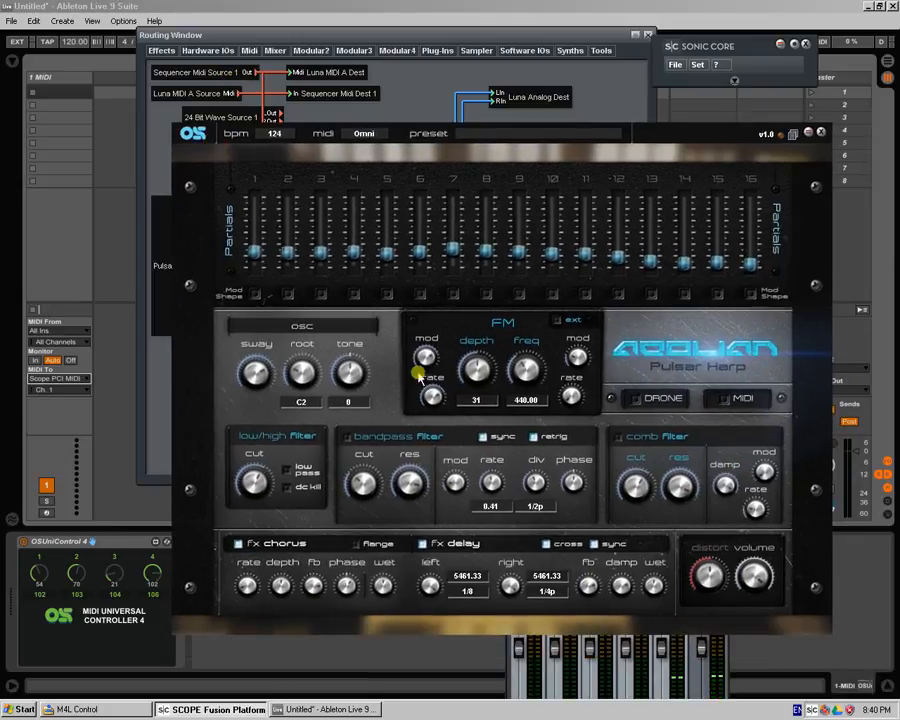
right_click(479, 372)
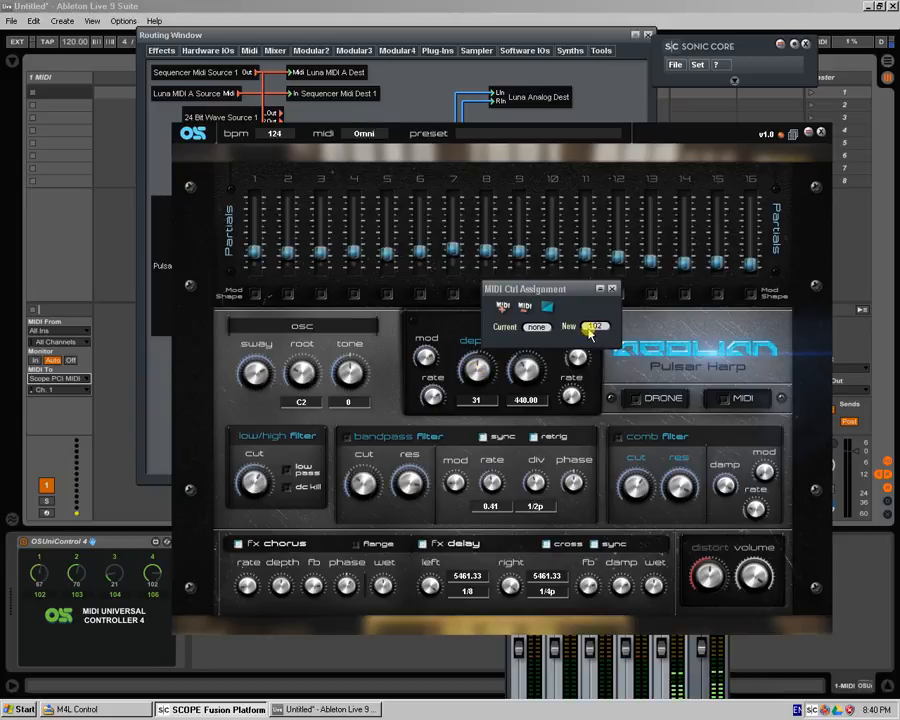
left_click(499, 308)
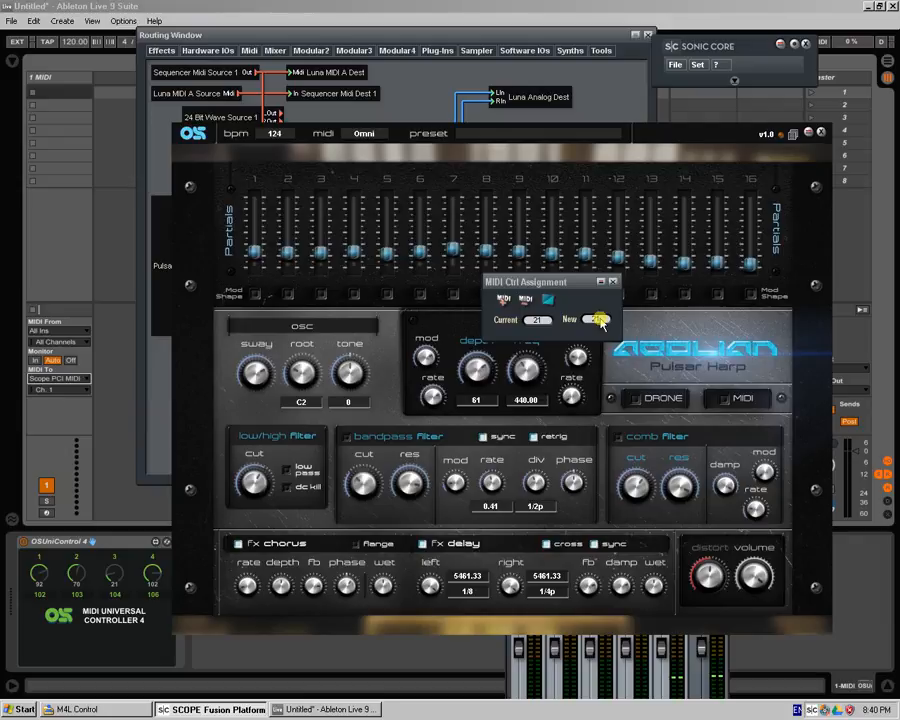
left_click(498, 297)
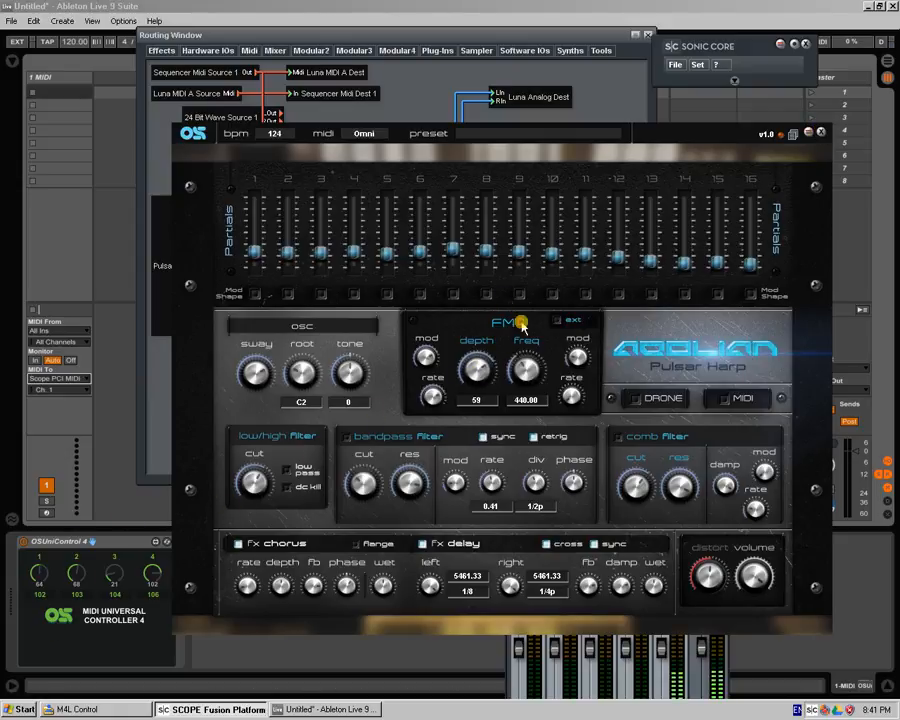
Test OSUniControl 4's knob 1 in Ableton Live, check FM depth in SCOPE Fusion Platform, and close the harp's control surface
left_click(44, 578)
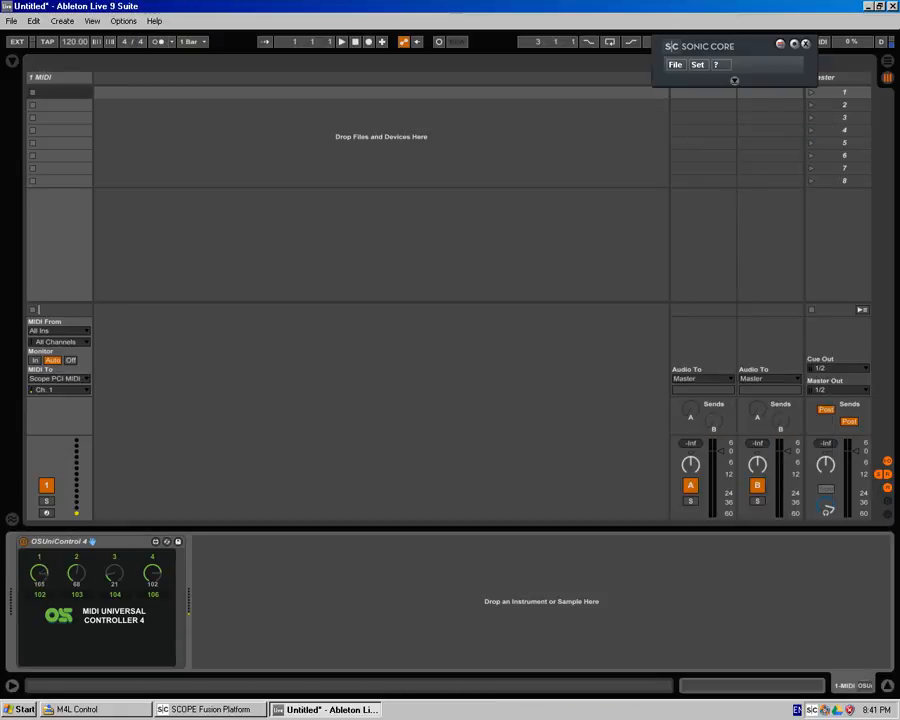
left_click(197, 702)
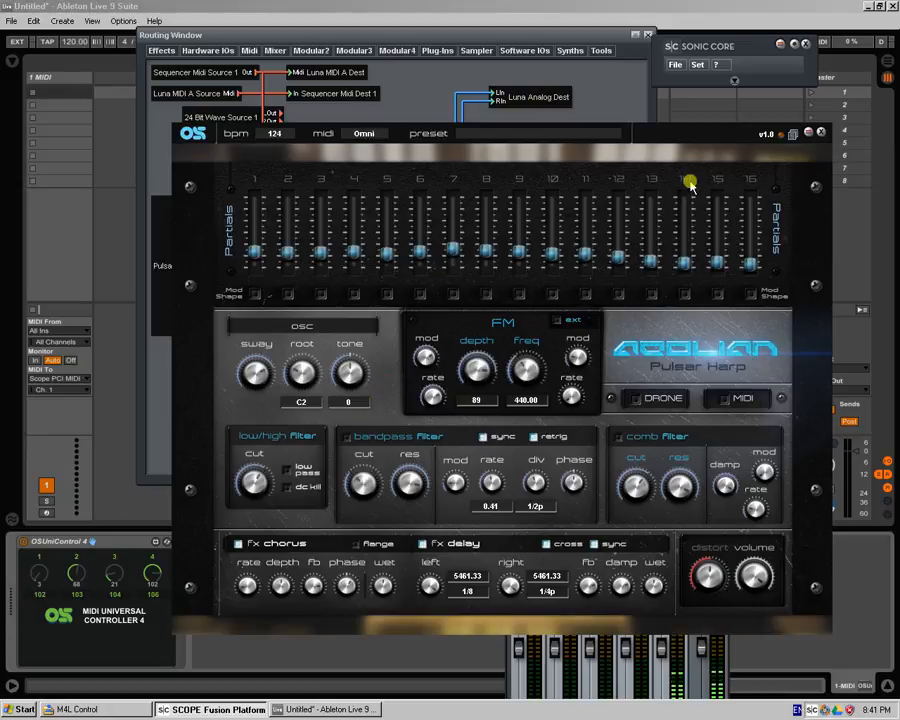
left_click(820, 133)
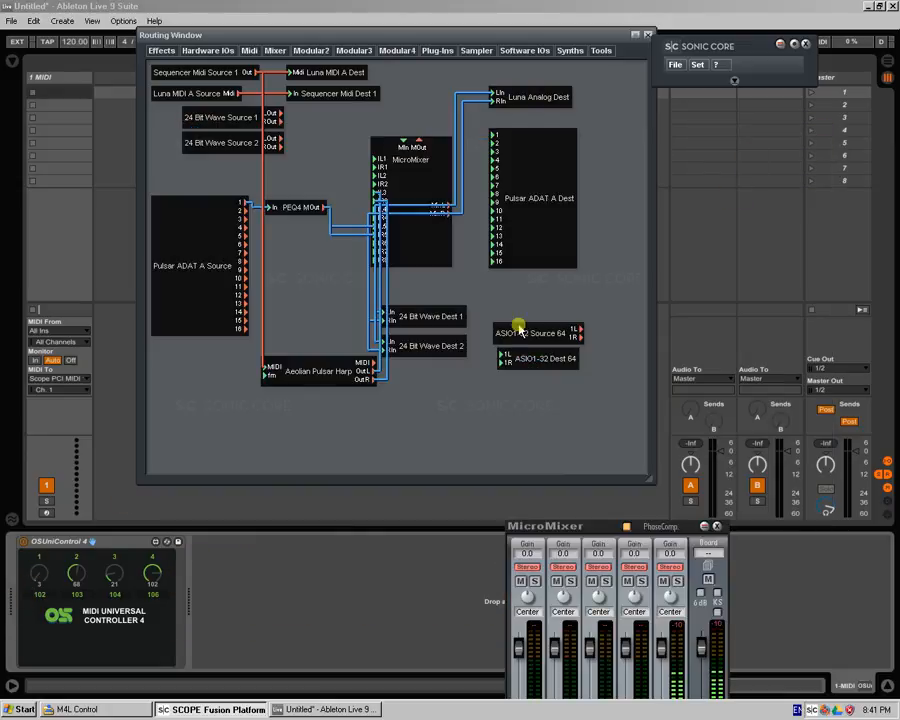
Reposition the Aeolian Pulsar Harp and Sequencer Midi Dest 1 modules, and disconnect Sequencer Midi Dest 1 from Luna MIDI A Source
left_click_drag(313, 373, 295, 423)
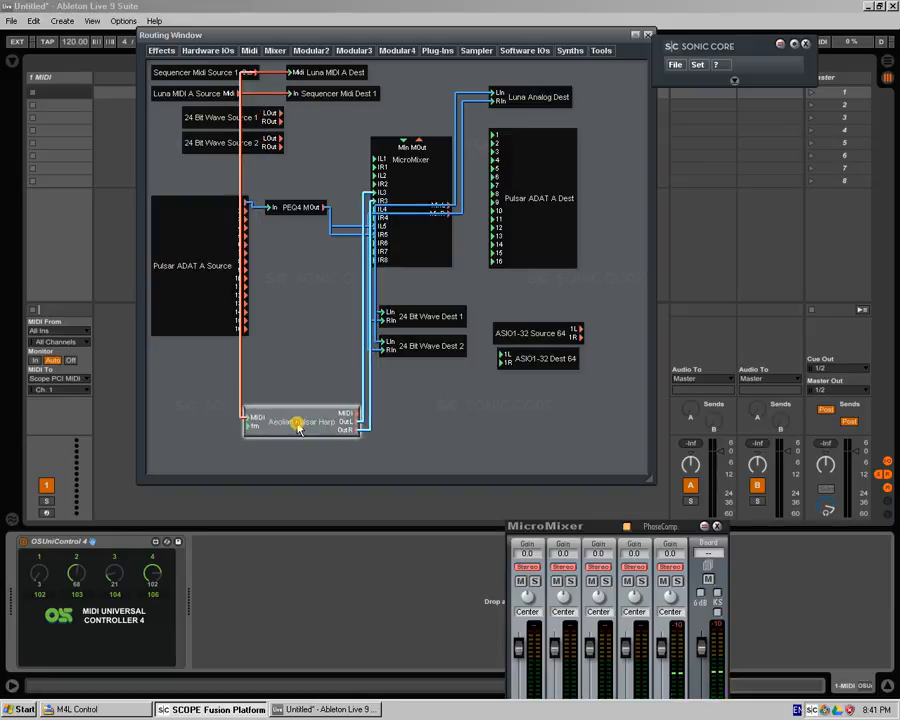
left_click(530, 92)
left_click(618, 169)
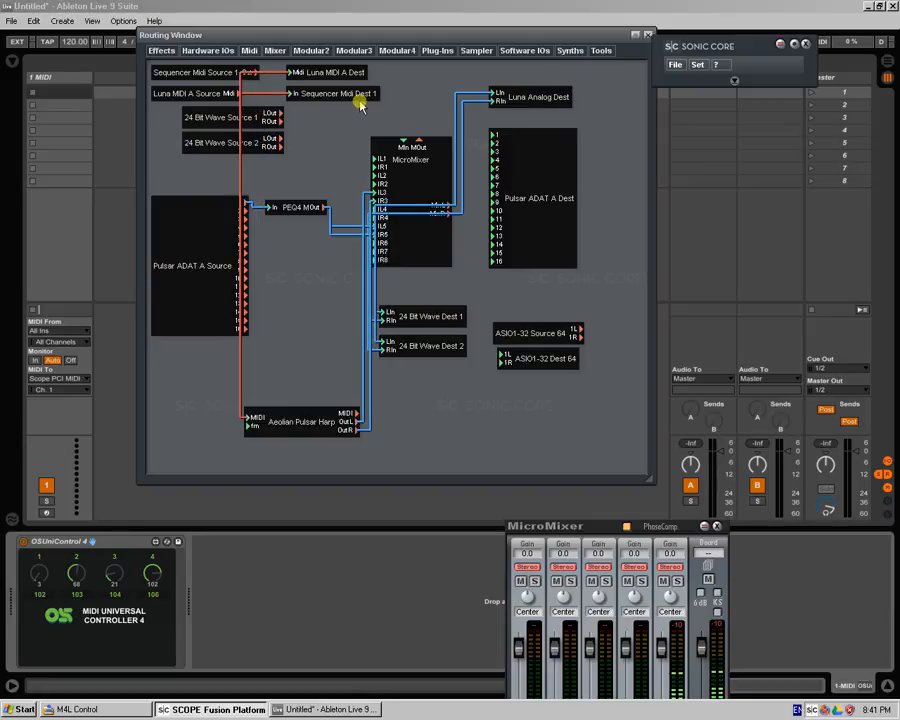
left_click_drag(360, 94, 563, 418)
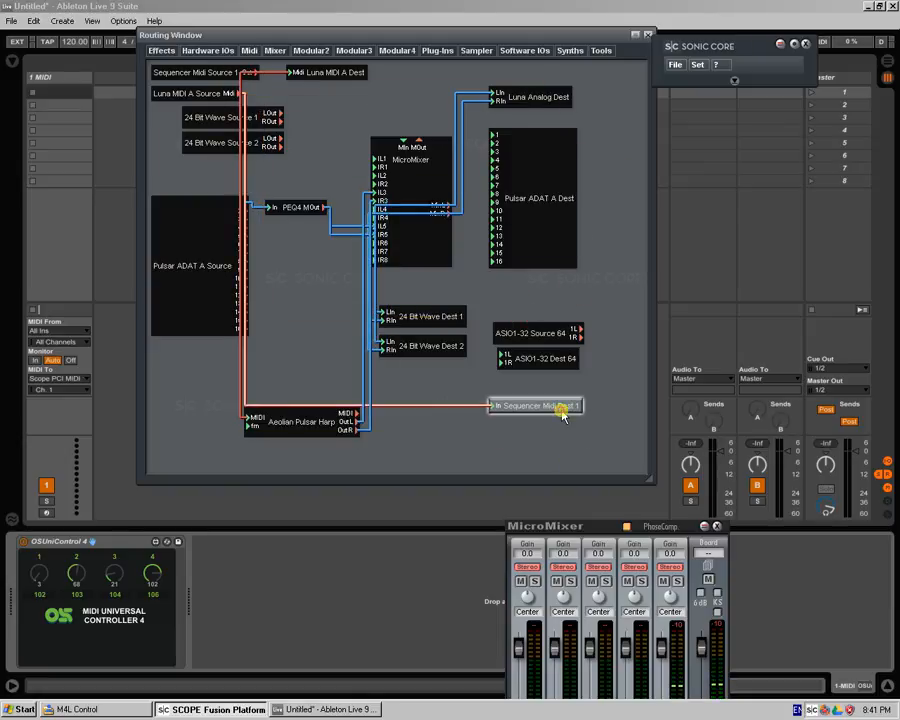
right_click(505, 408)
left_click(528, 428)
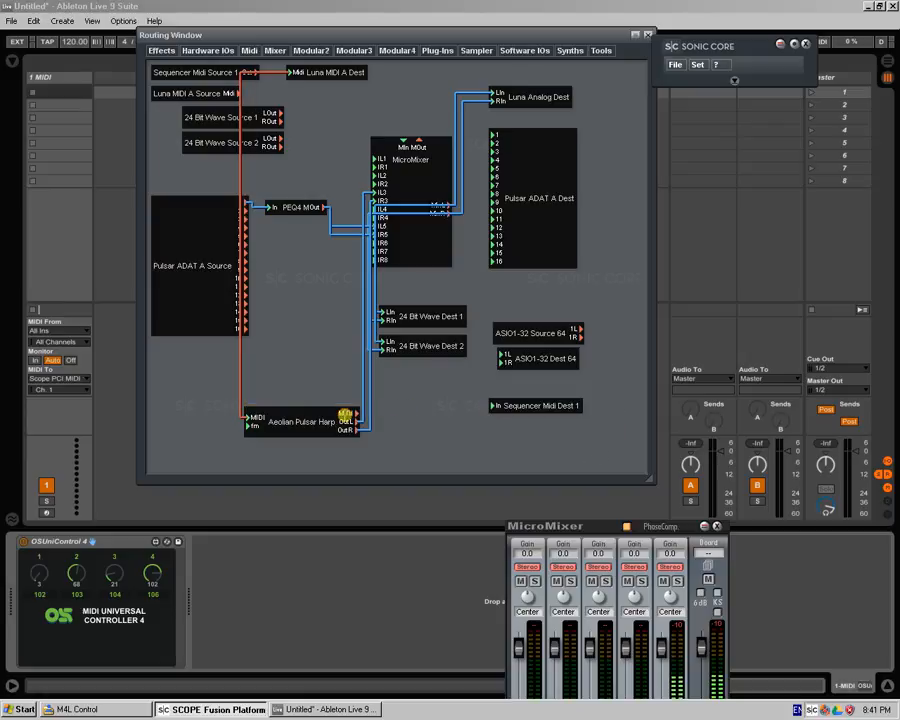
Connect the Aeolian Pulsar Harp's MIDI output to Sequencer Midi Dest 1 and move the harp module slightly down in the Routing Window
left_click(499, 408)
mouse_move(320, 432)
left_mouse_down()
mouse_move(321, 398)
mouse_move(333, 414)
mouse_move(321, 445)
left_mouse_up()
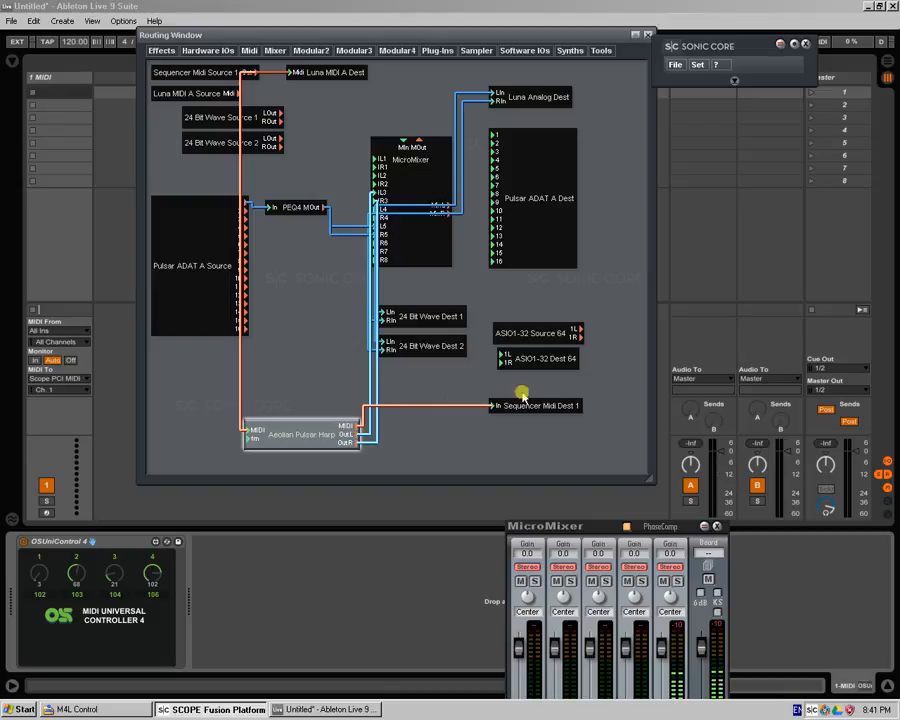
left_click(268, 47)
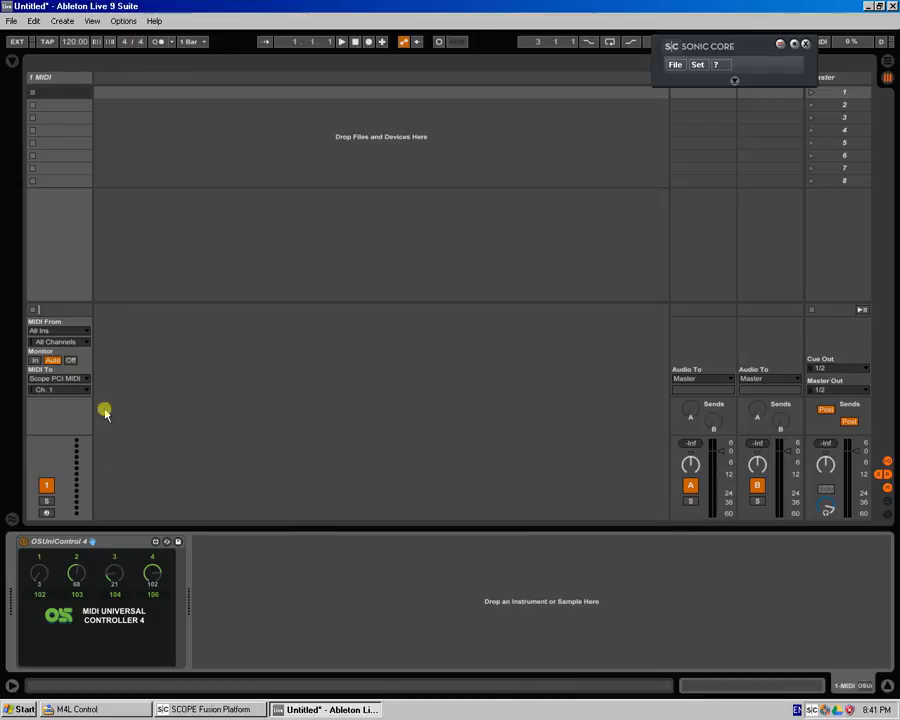
left_click(183, 712)
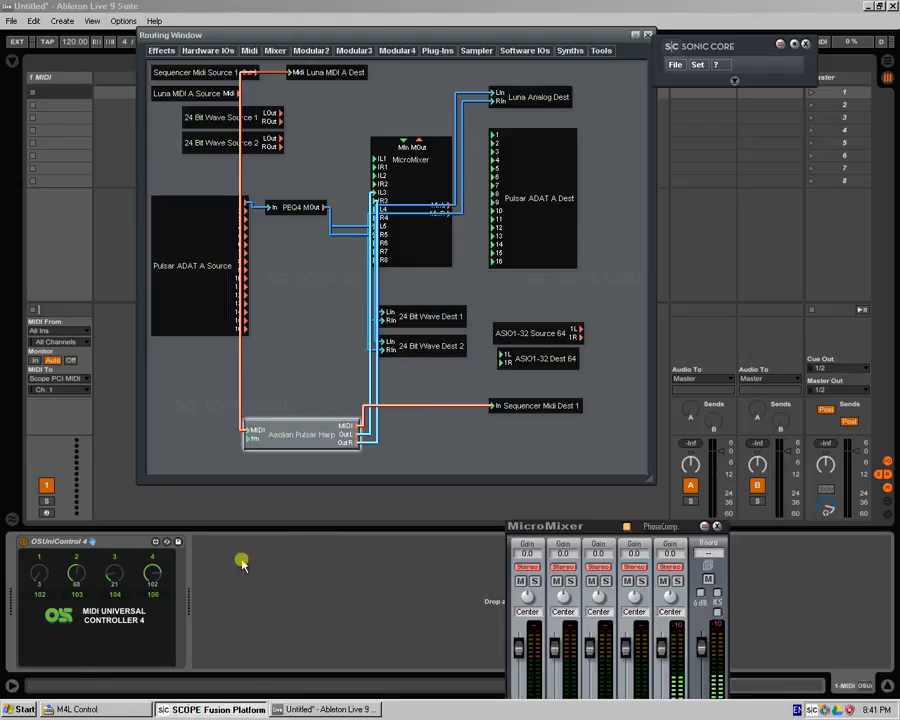
Open the Aeolian Pulsar Harp's control surface and reposition it clear of the OSUniControl 4 device
double_click(311, 438)
left_click_drag(491, 378, 430, 300)
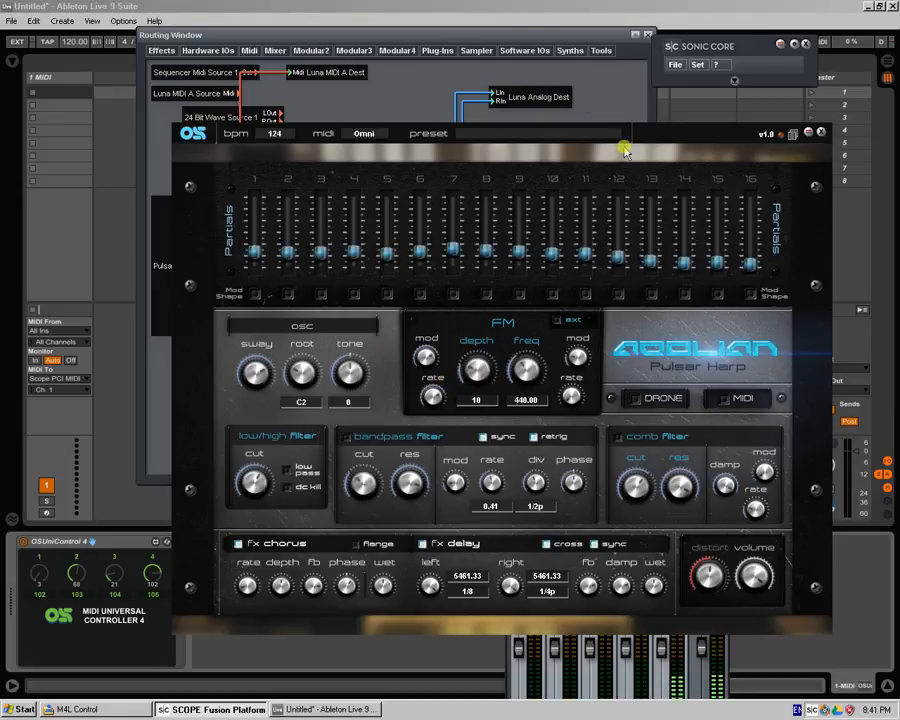
left_click_drag(603, 193, 840, 201)
Switch to Ableton Live, set the 1 MIDI track's monitoring to In, and return to SCOPE Fusion Platform
left_click(203, 5)
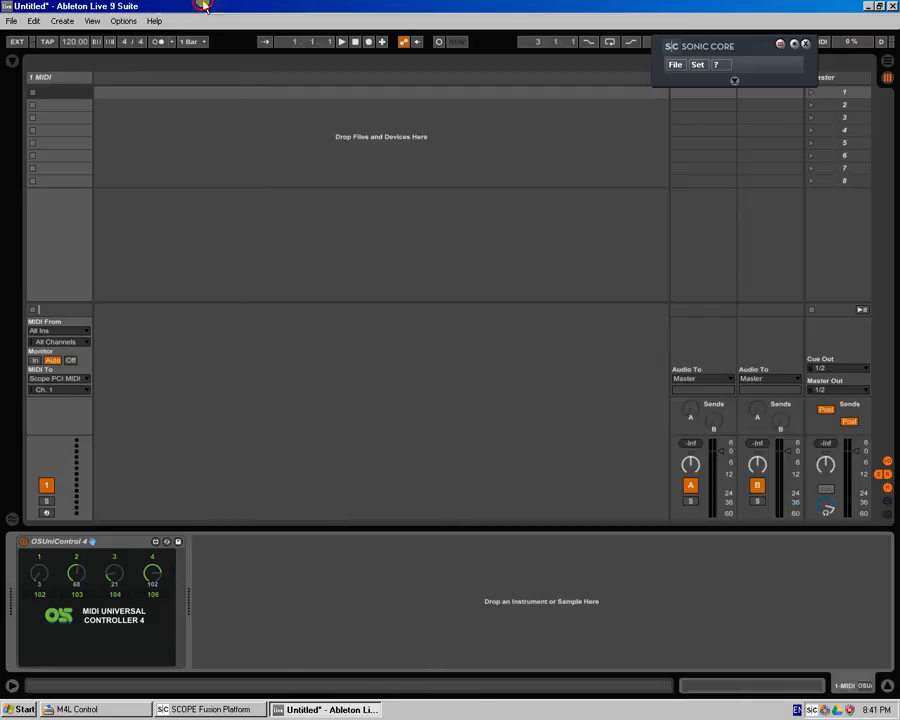
left_click(36, 361)
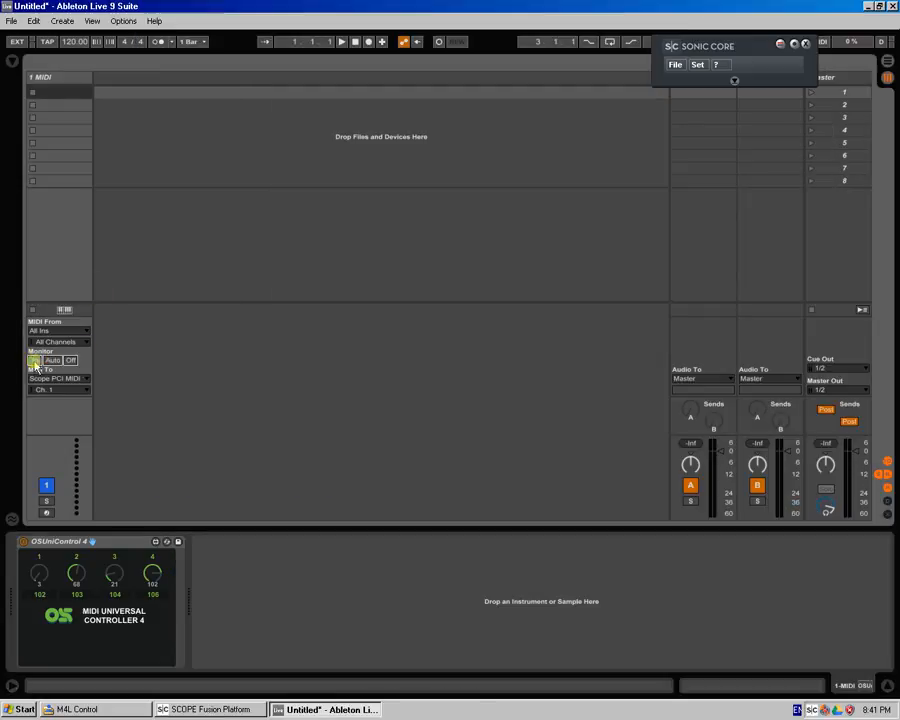
left_click(185, 709)
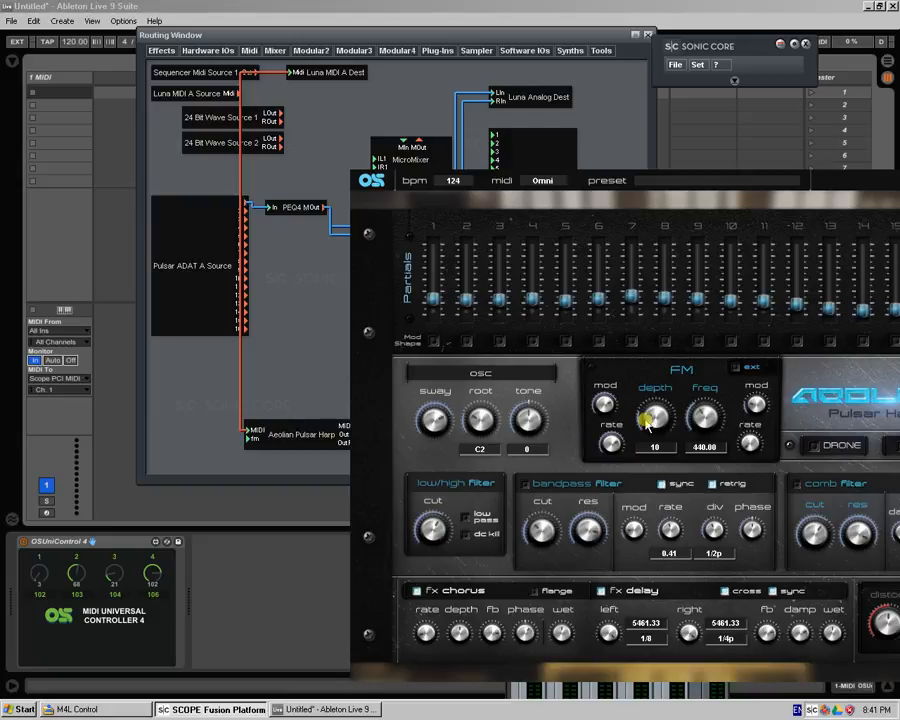
Test two-way MIDI control by turning the harp's FM depth knob and OSUniControl 4's knob 1 in Ableton Live
left_click_drag(665, 415, 693, 383)
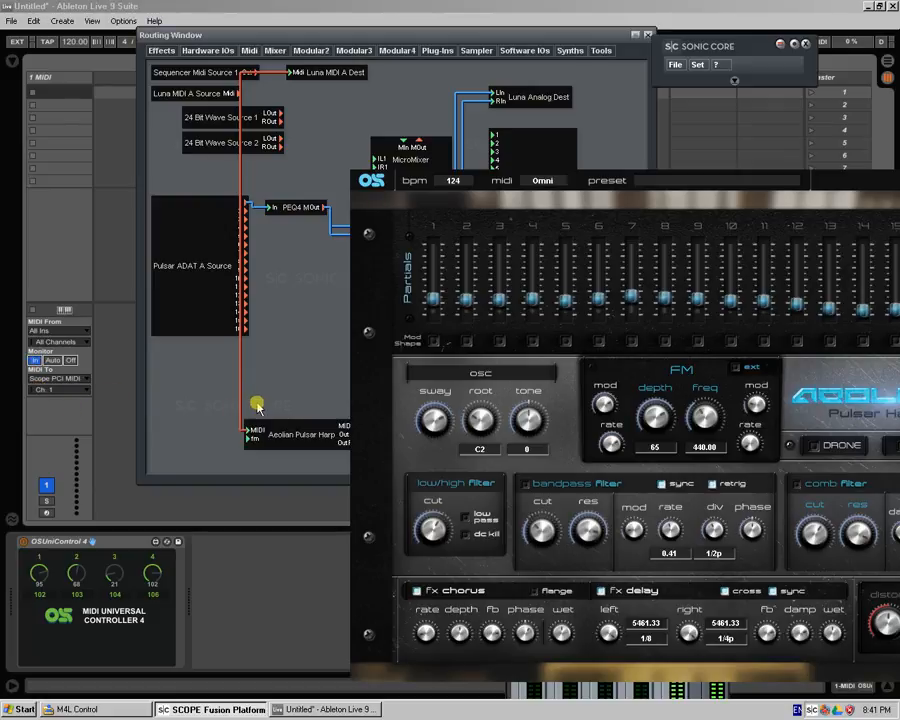
left_click(661, 413)
left_click_drag(661, 413, 637, 374)
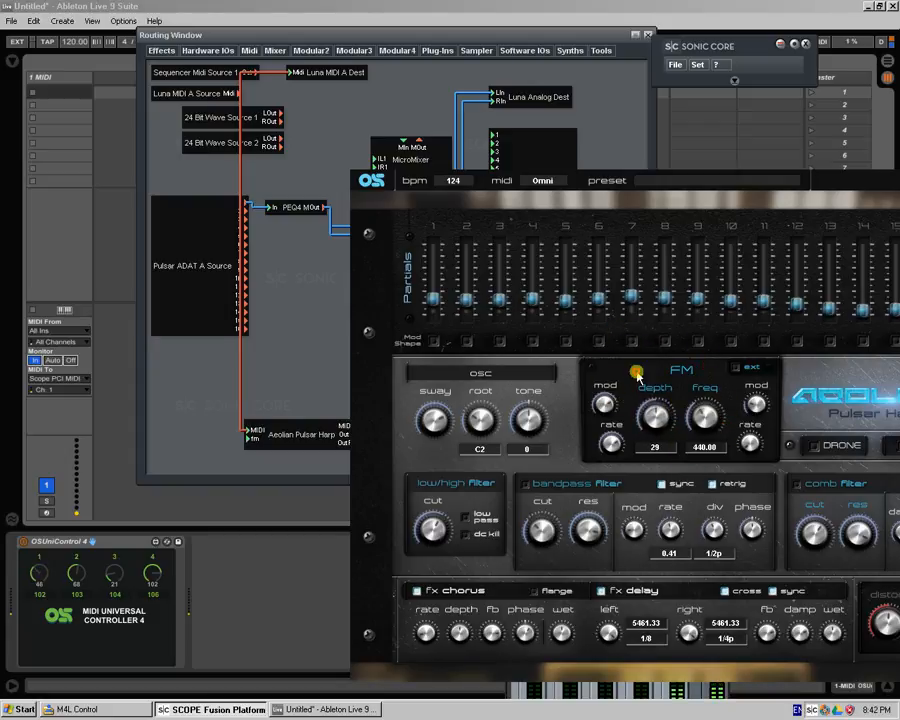
left_click_drag(38, 574, 38, 543)
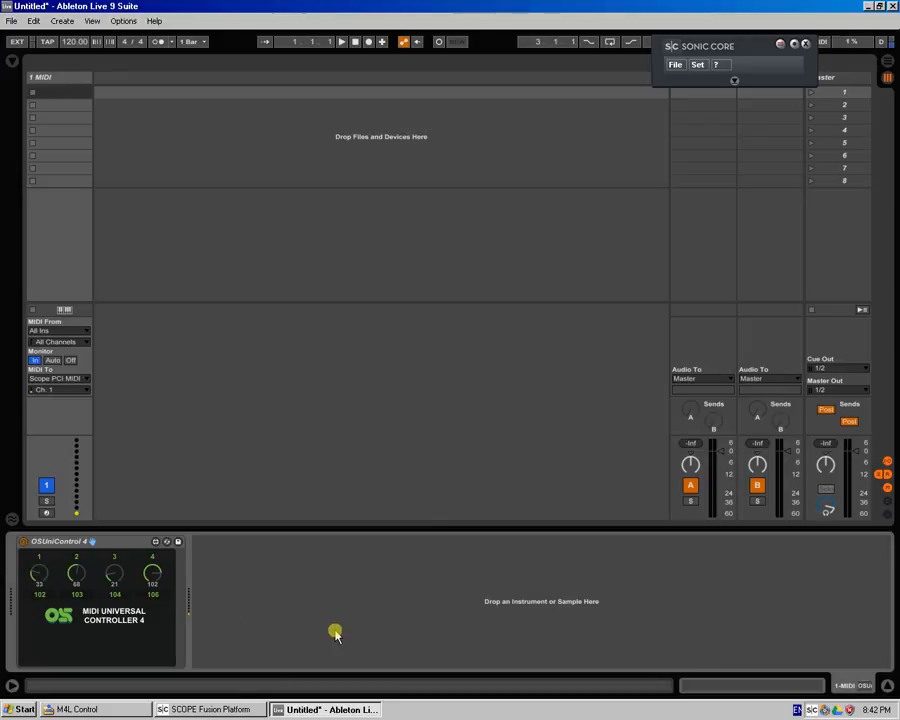
left_click(197, 709)
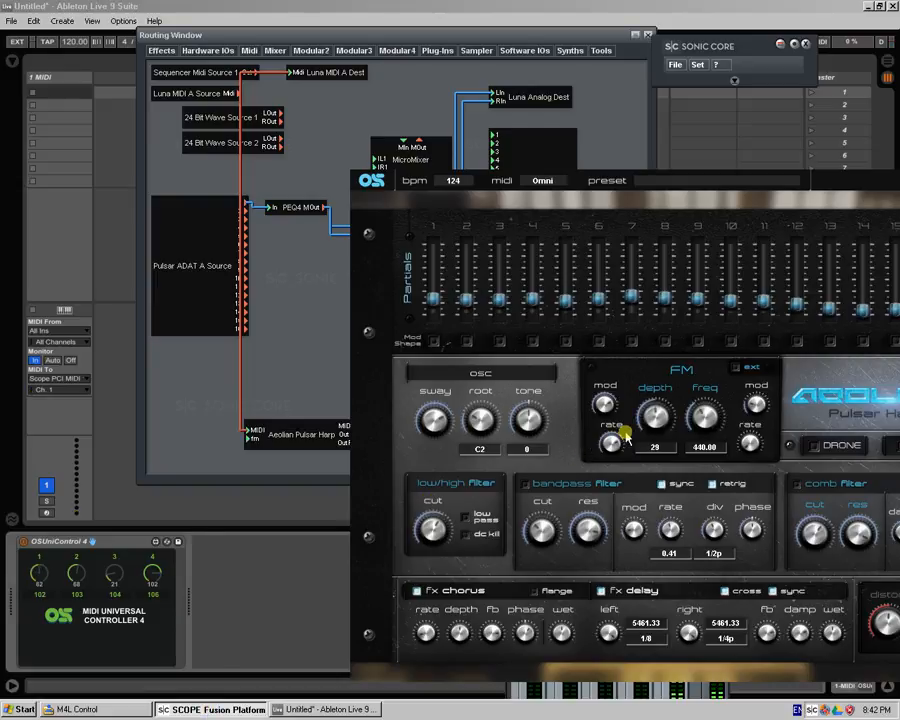
left_click_drag(668, 422, 663, 342)
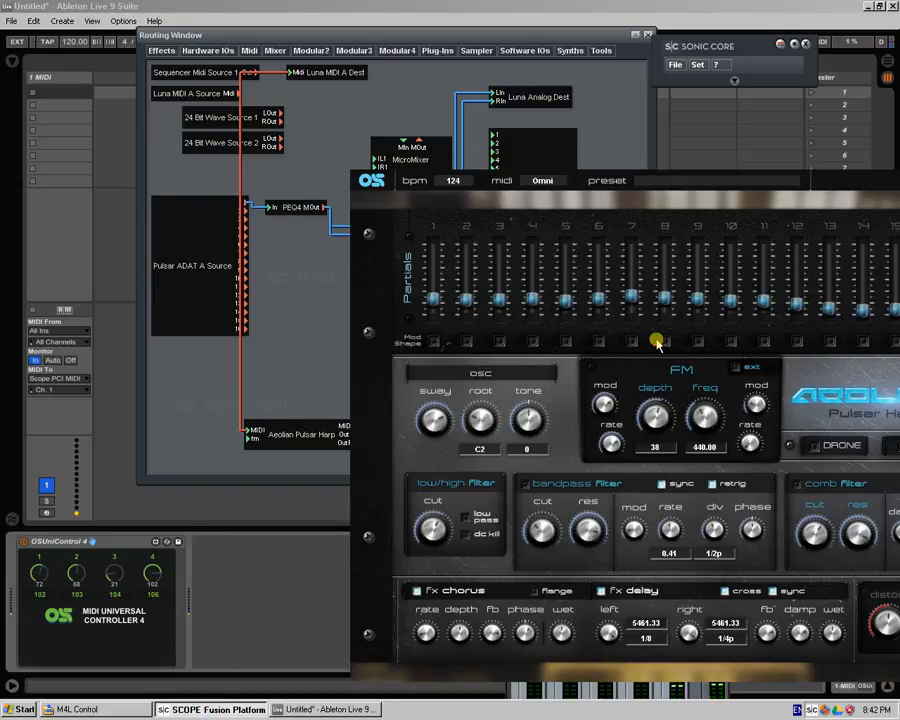
left_click(305, 635)
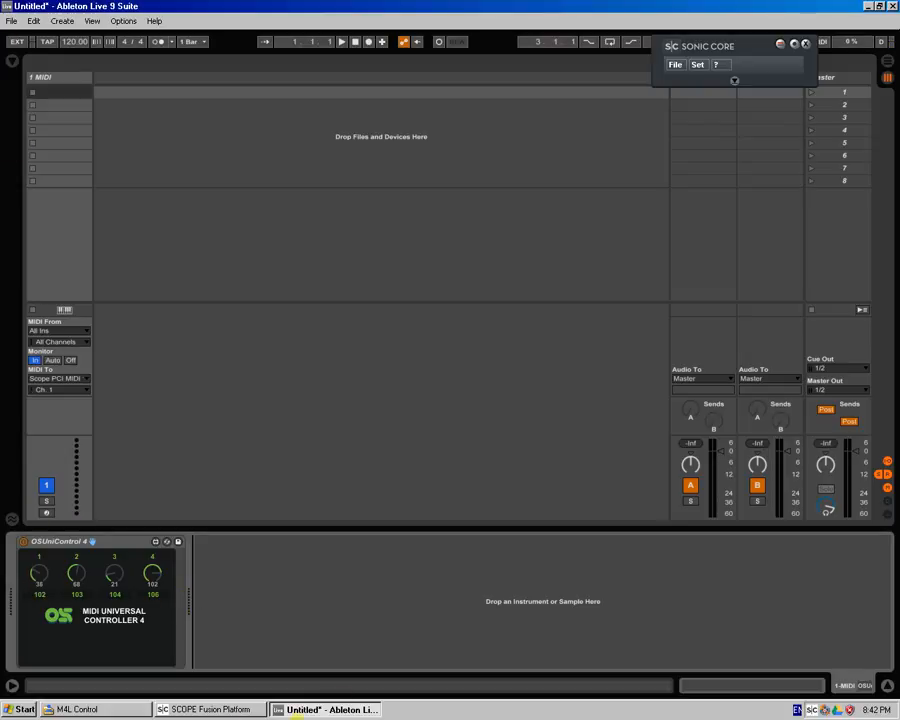
left_click(200, 710)
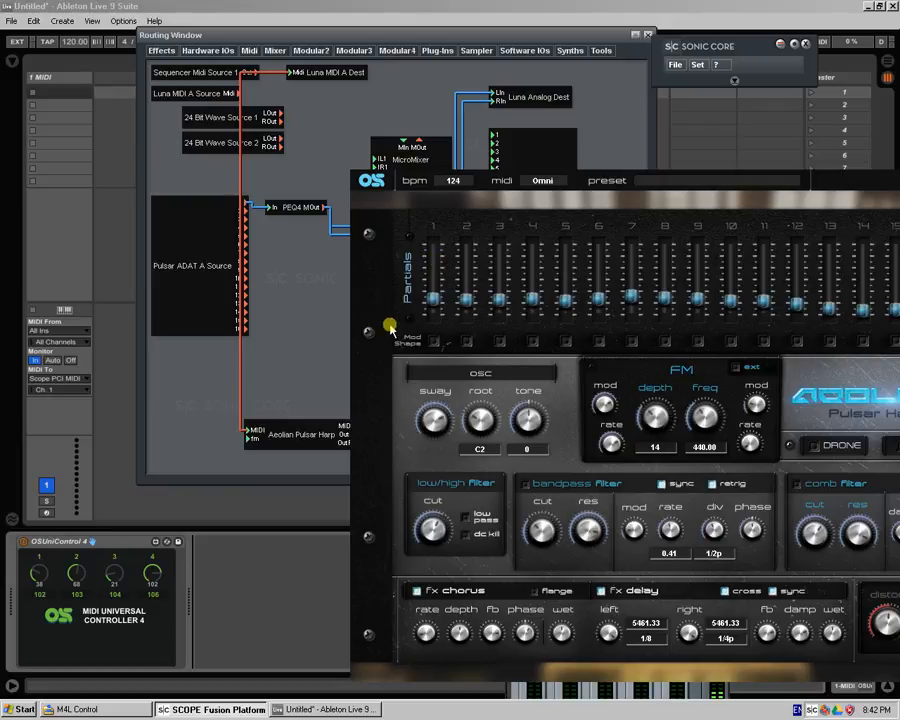
left_click(100, 6)
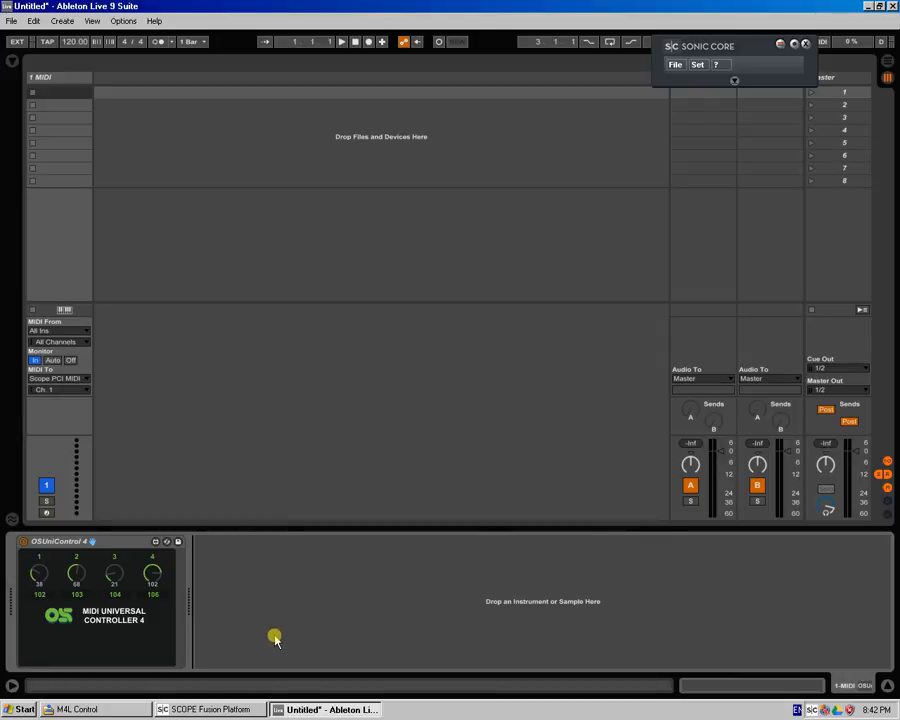
left_click(205, 709)
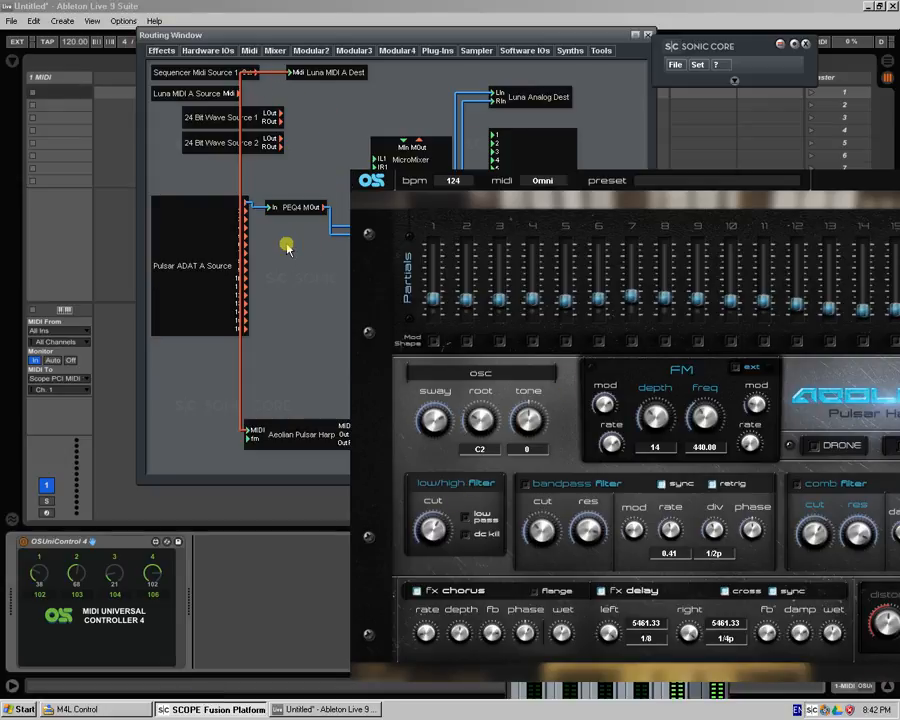
left_click_drag(327, 35, 357, 102)
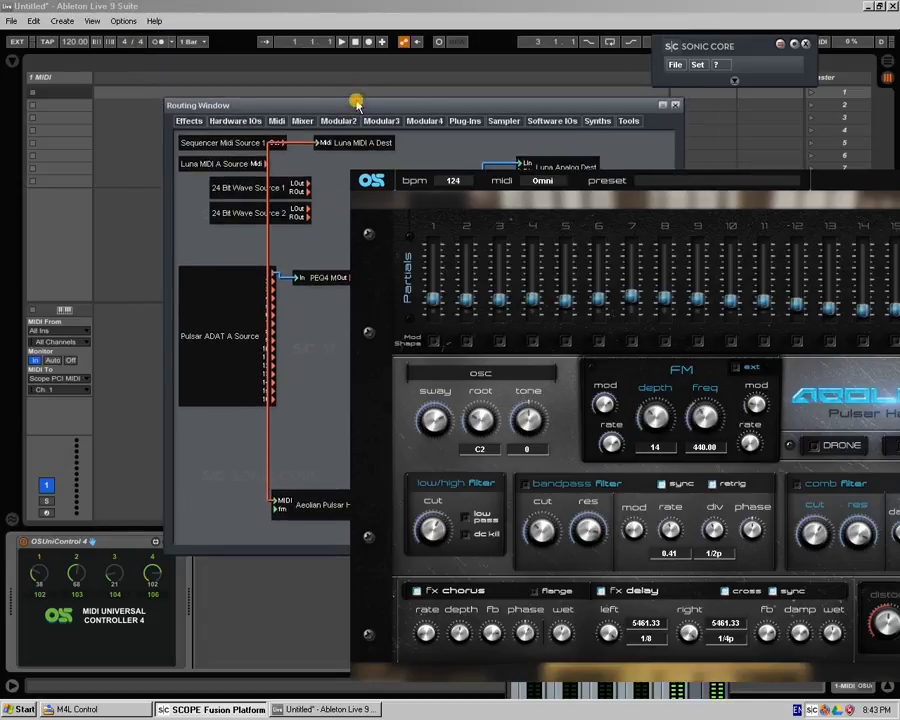
In Ableton Live, replace OSUniControl 4 on the 1 MIDI track with OSUniControl 8 Randomizer from the M4L Control folder
left_click(196, 6)
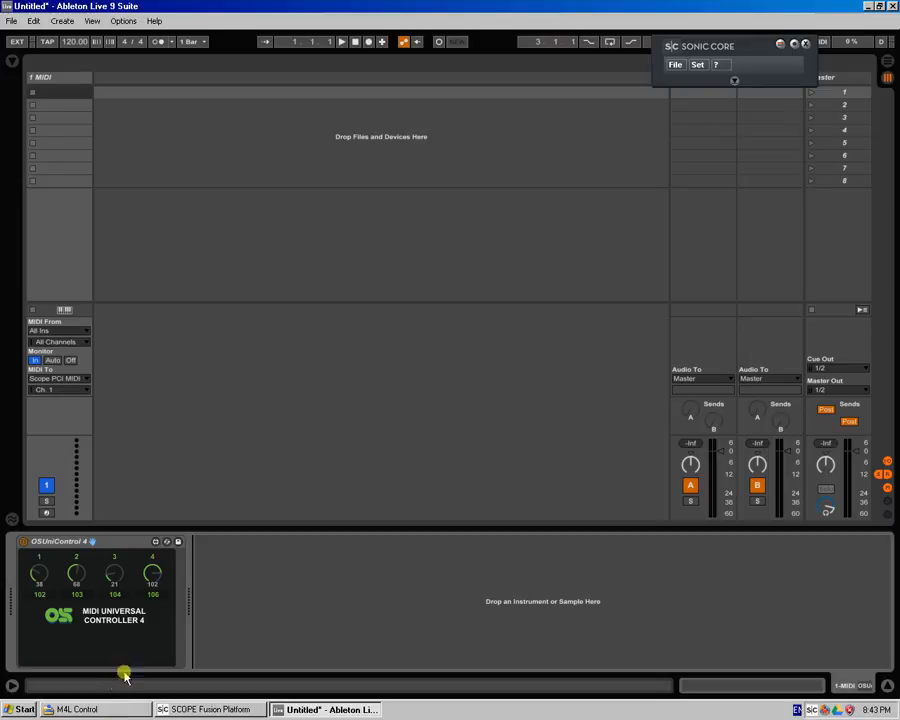
left_click(127, 541)
key("Delete")
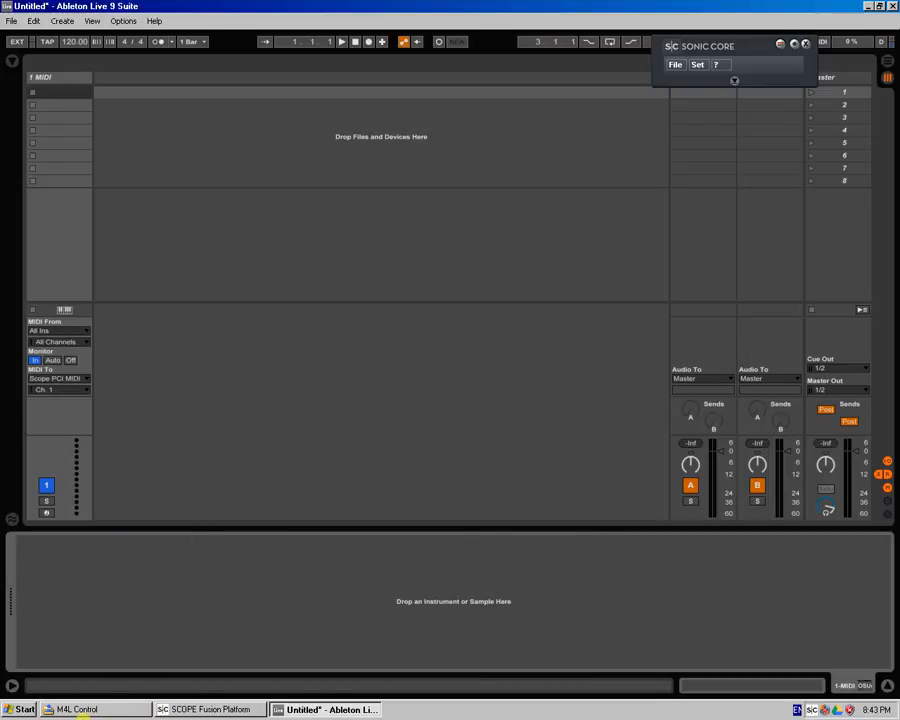
left_click(86, 708)
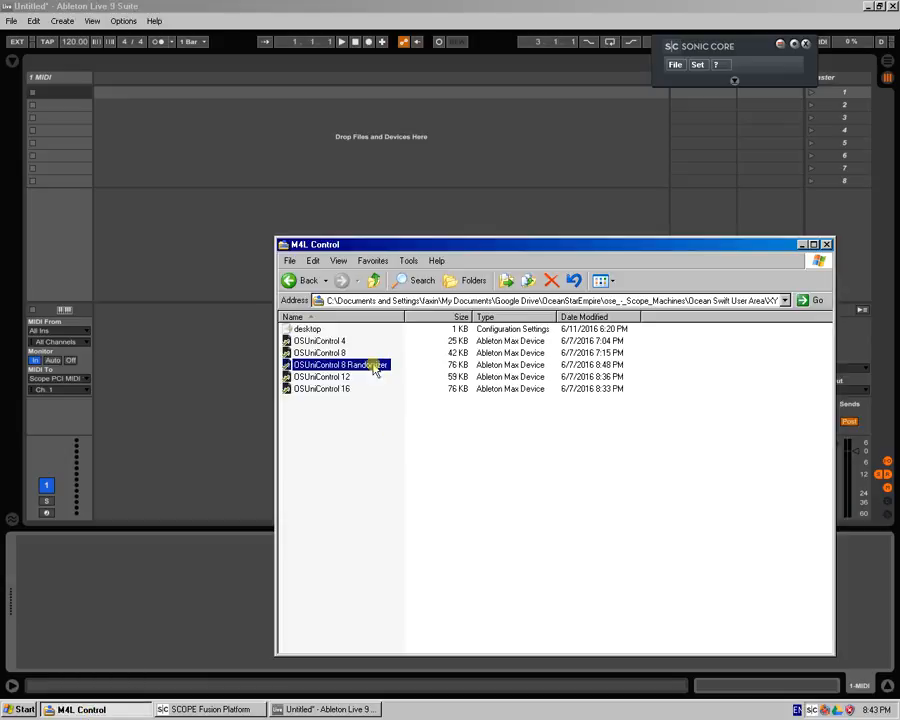
left_click_drag(376, 364, 133, 573)
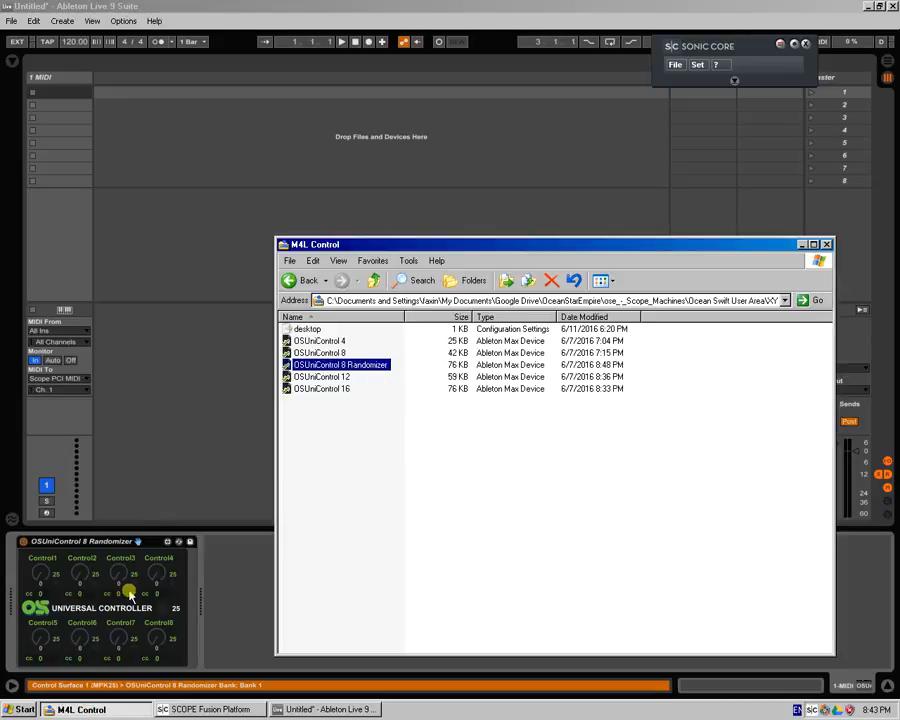
Randomize all eight controls of OSUniControl 8 Randomizer repeatedly, using global random amounts of 42 and 127
left_click(174, 610)
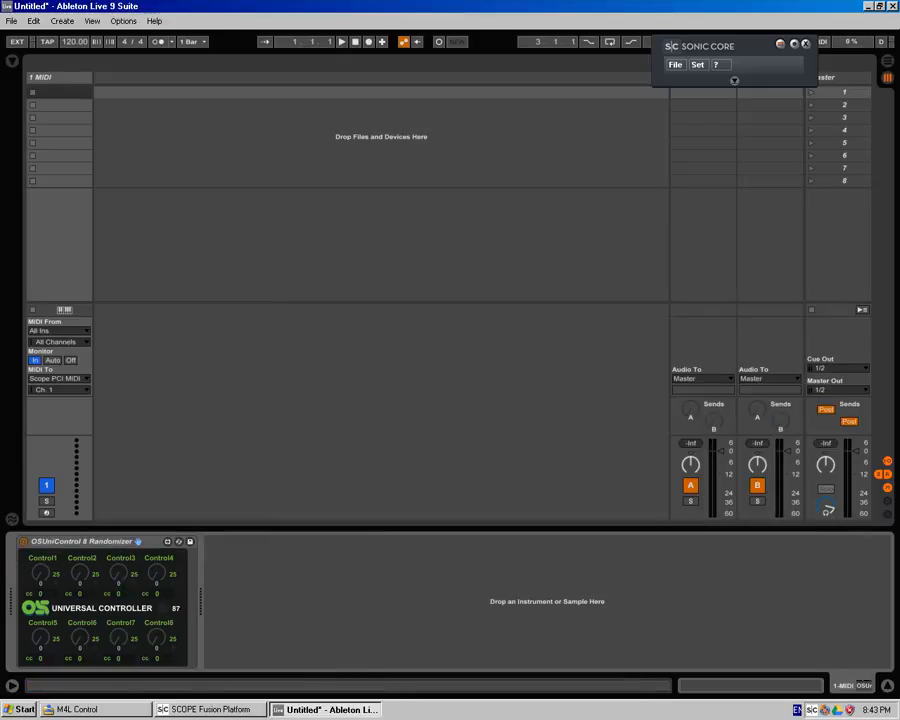
left_click(164, 609)
left_click(164, 609)
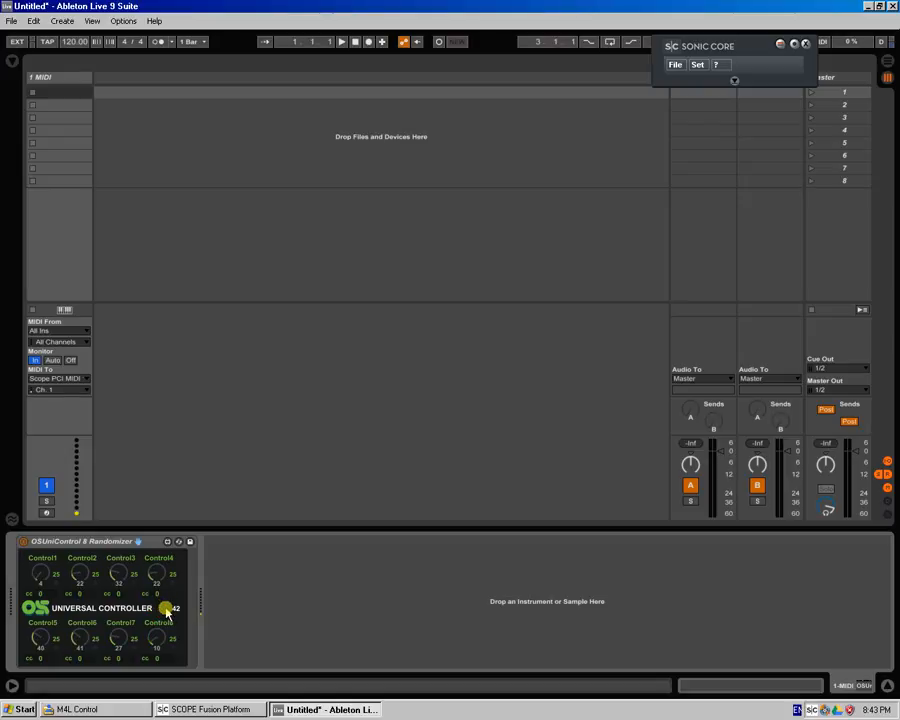
left_click(165, 609)
left_click(165, 609)
left_click(165, 609)
left_click(165, 609)
left_click(165, 609)
left_click(165, 609)
left_click(165, 609)
left_click(165, 609)
left_click(165, 609)
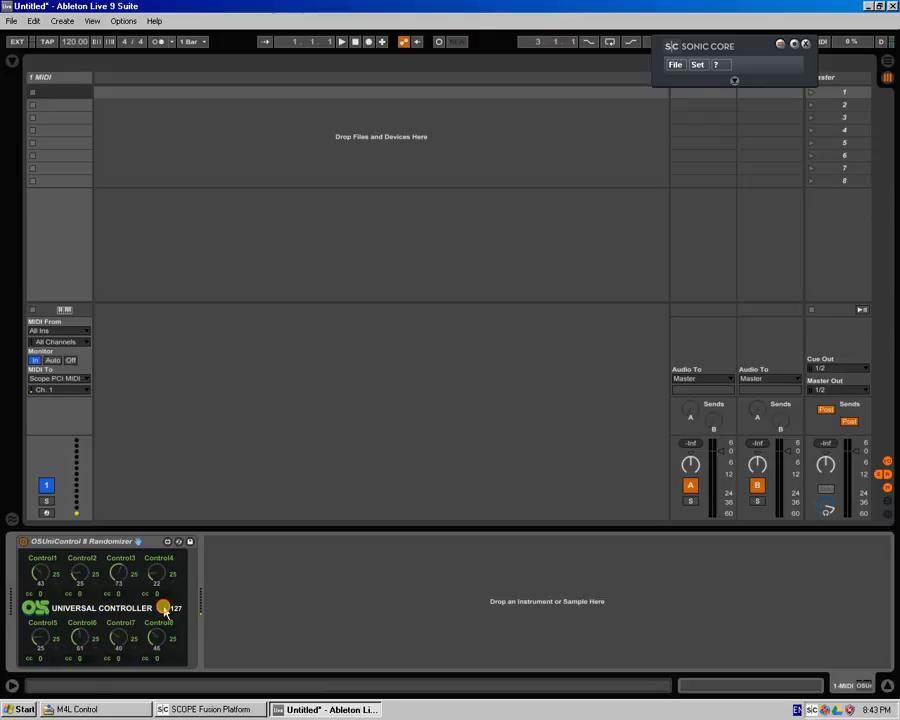
left_click(165, 609)
left_click(165, 609)
left_click(165, 609)
left_click(165, 609)
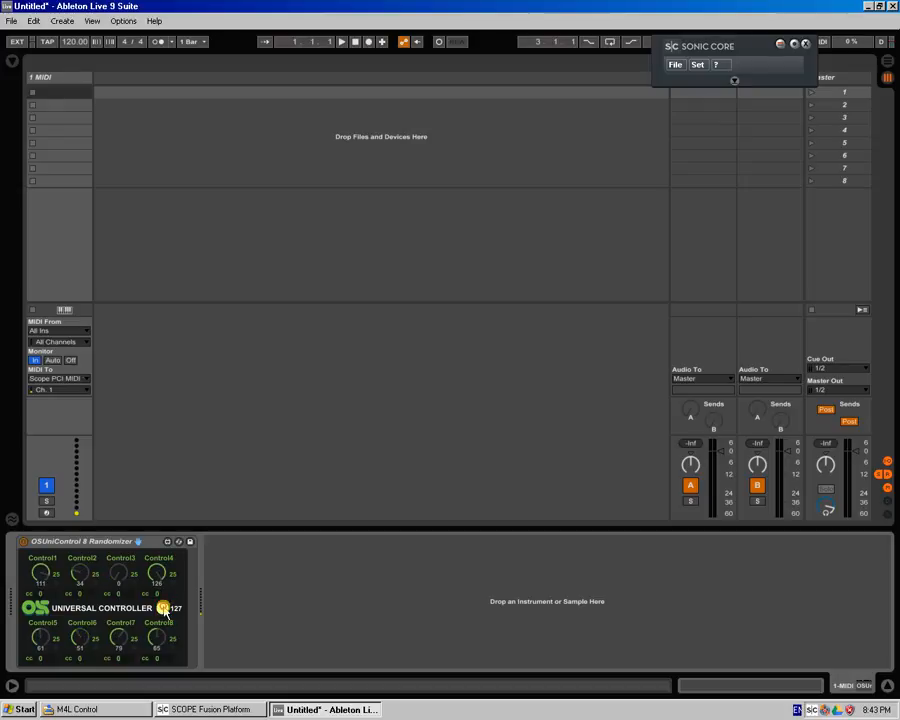
left_click(165, 609)
left_click(165, 609)
left_click(165, 609)
left_click(165, 609)
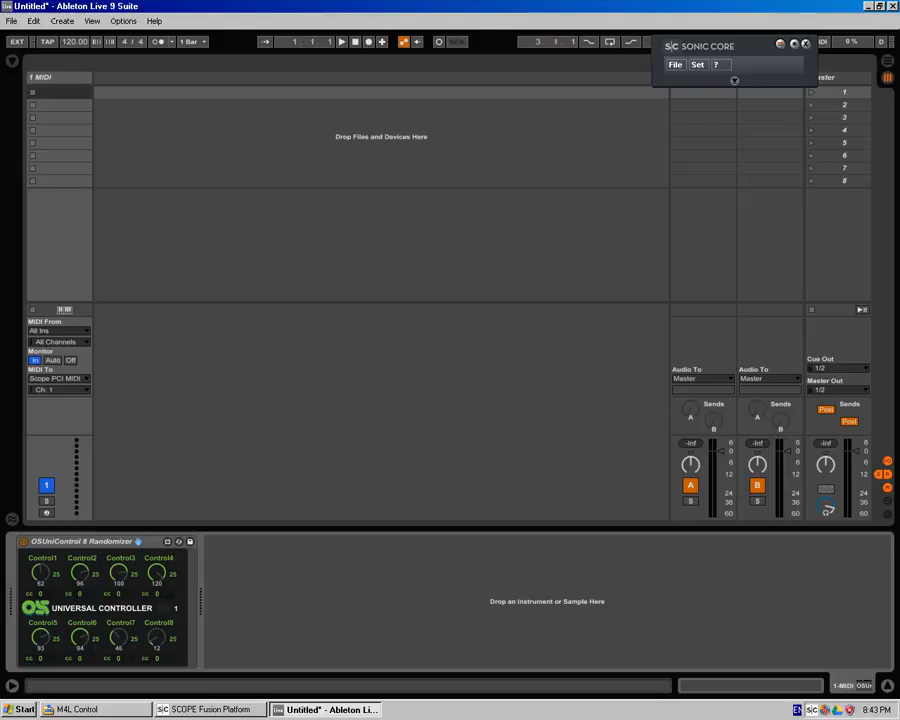
Randomize the eight controls again with the global random amount set to 5 and to 38
left_click(166, 612)
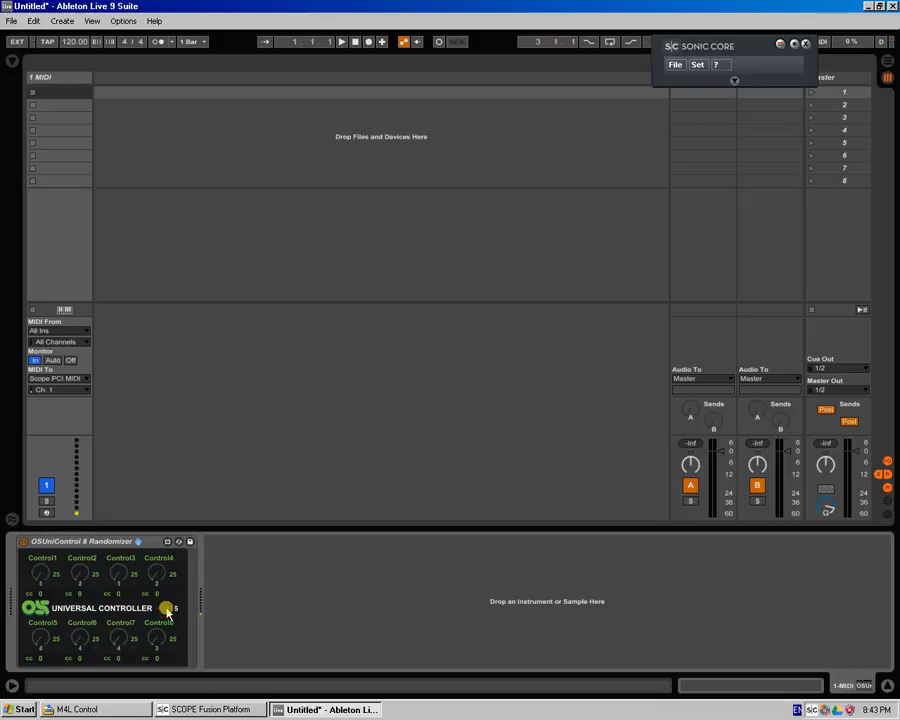
left_click(166, 608)
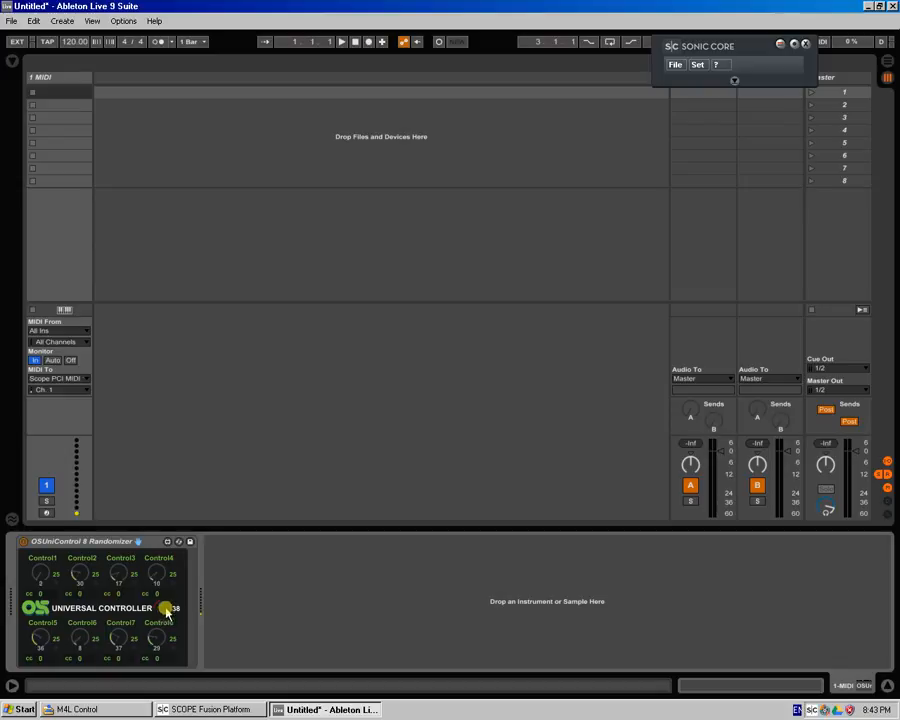
left_click(166, 608)
left_click(166, 608)
left_click(166, 608)
left_click(166, 608)
left_click(166, 608)
left_click(166, 608)
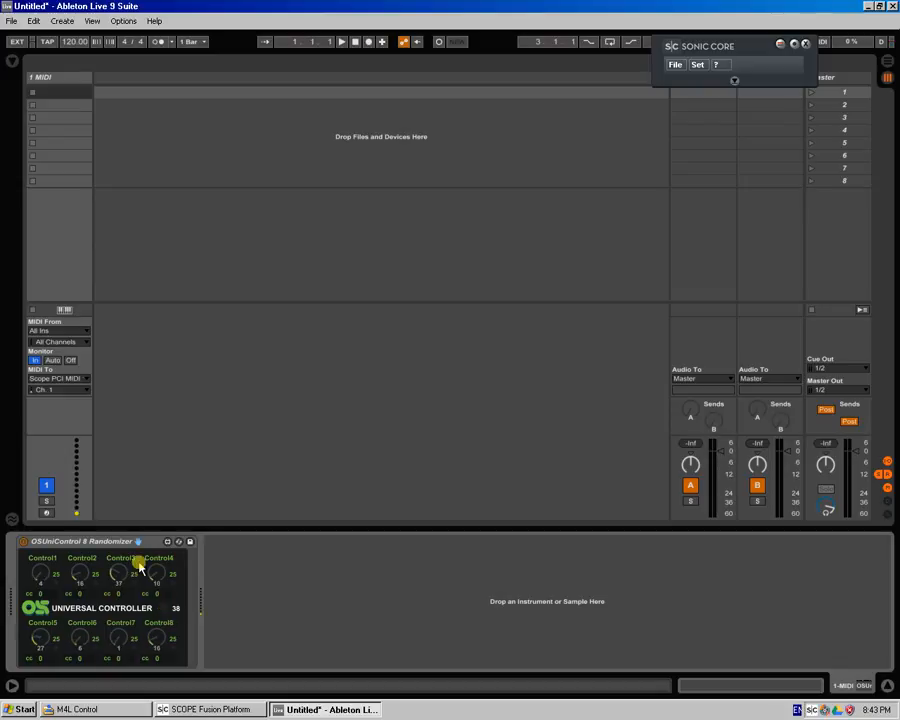
Delete OSUniControl 8 Randomizer from the 1 MIDI track and bring up the M4L Control folder
left_click(86, 541)
key("Delete")
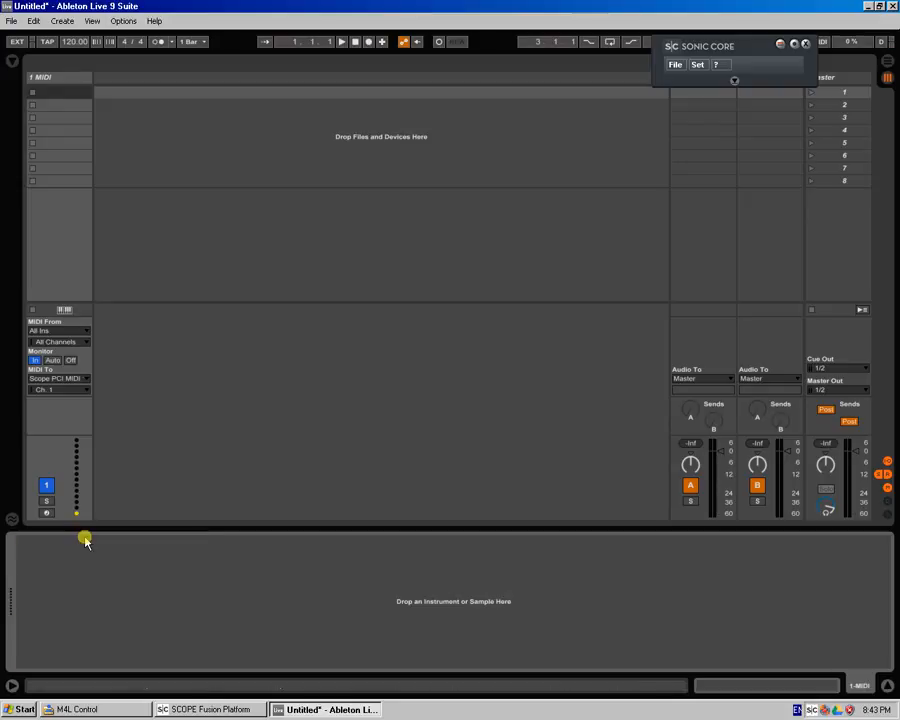
left_click(80, 709)
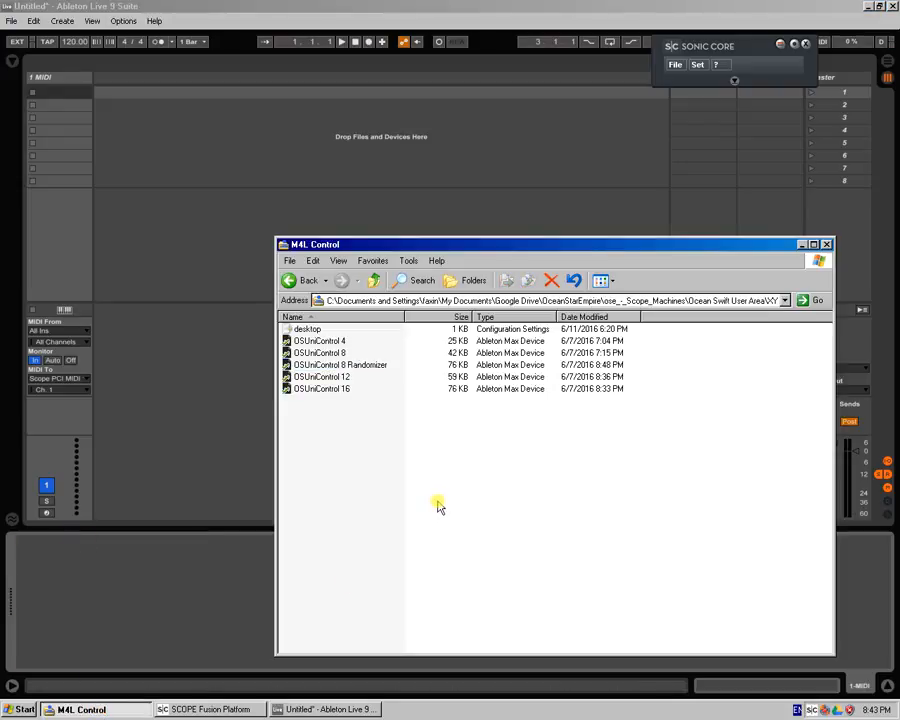
left_click(345, 460)
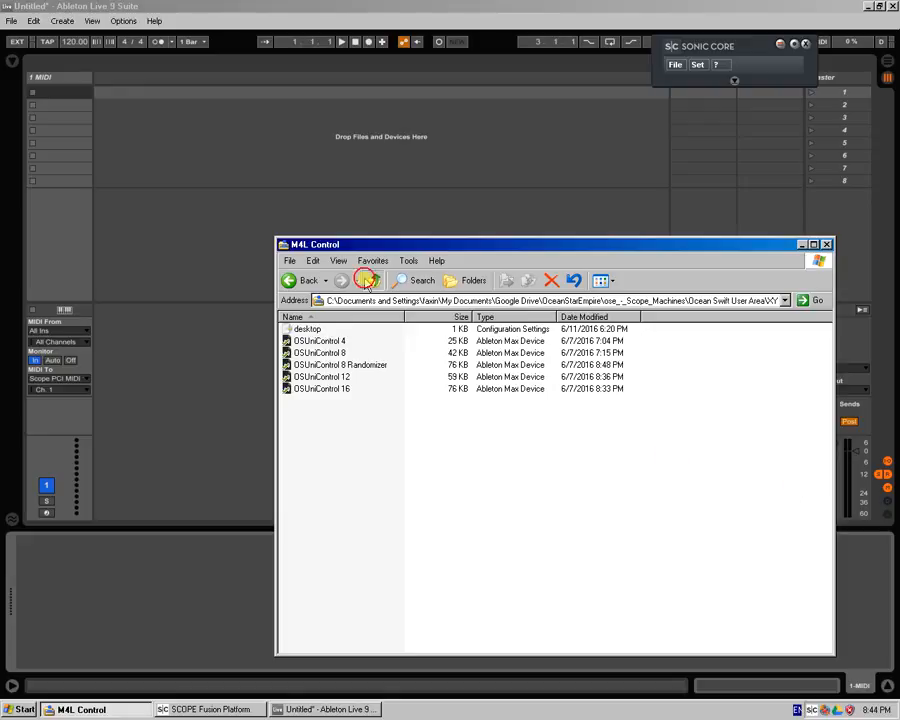
Examine the XY Zone folder's M4L Control and Xbox360 Control subfolders
left_click(374, 280)
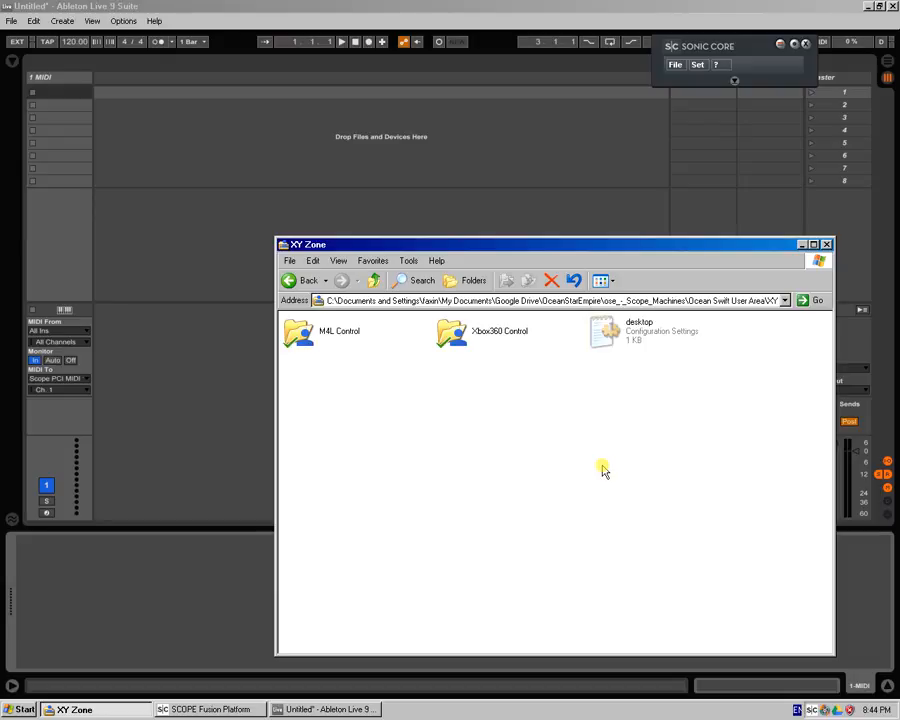
double_click(343, 336)
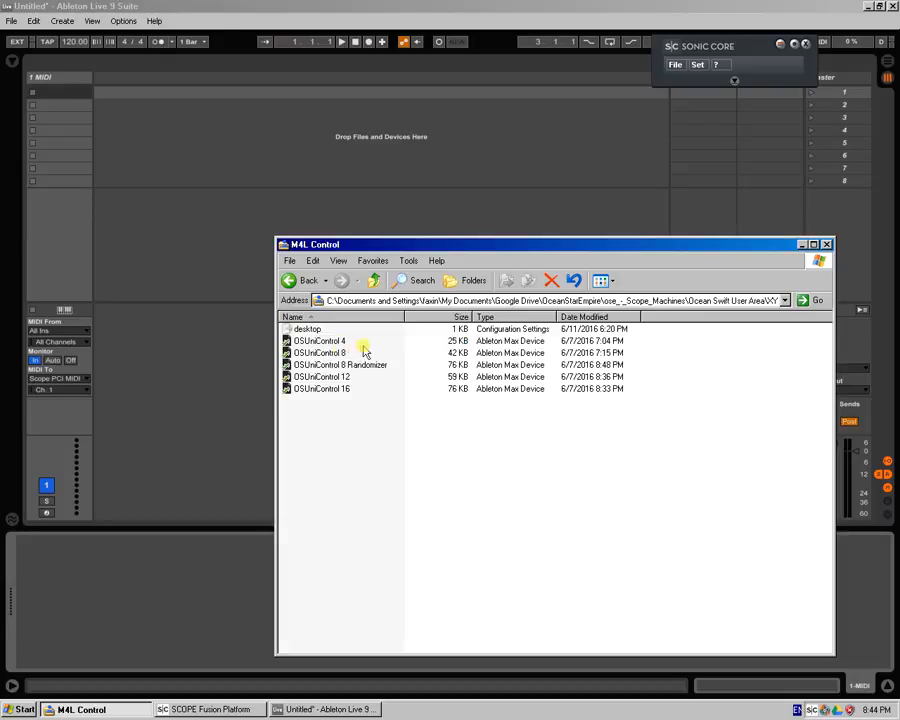
left_click(373, 281)
left_click(480, 338)
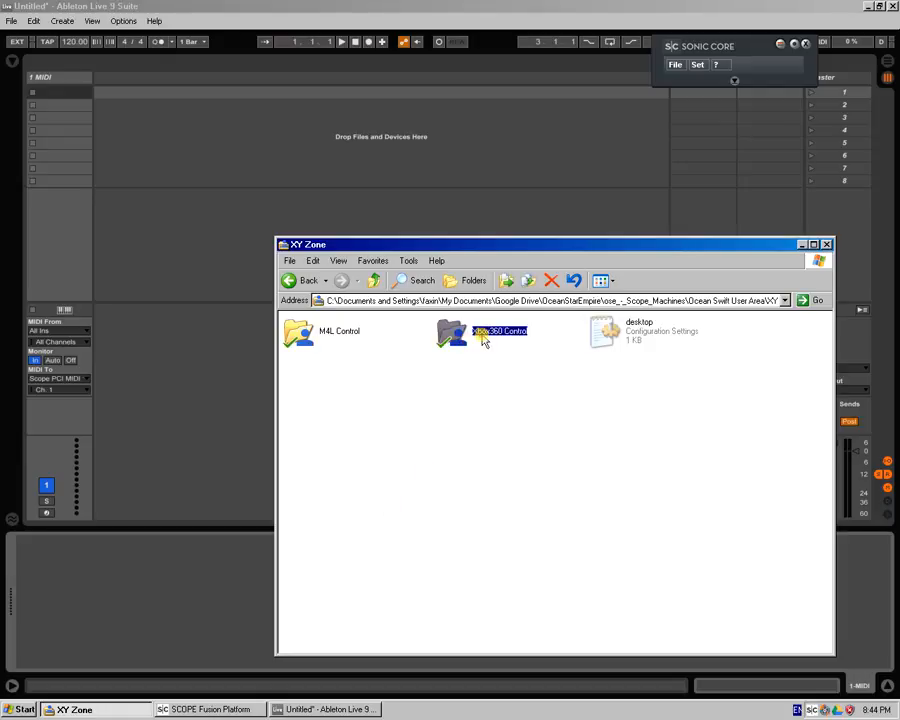
double_click(481, 340)
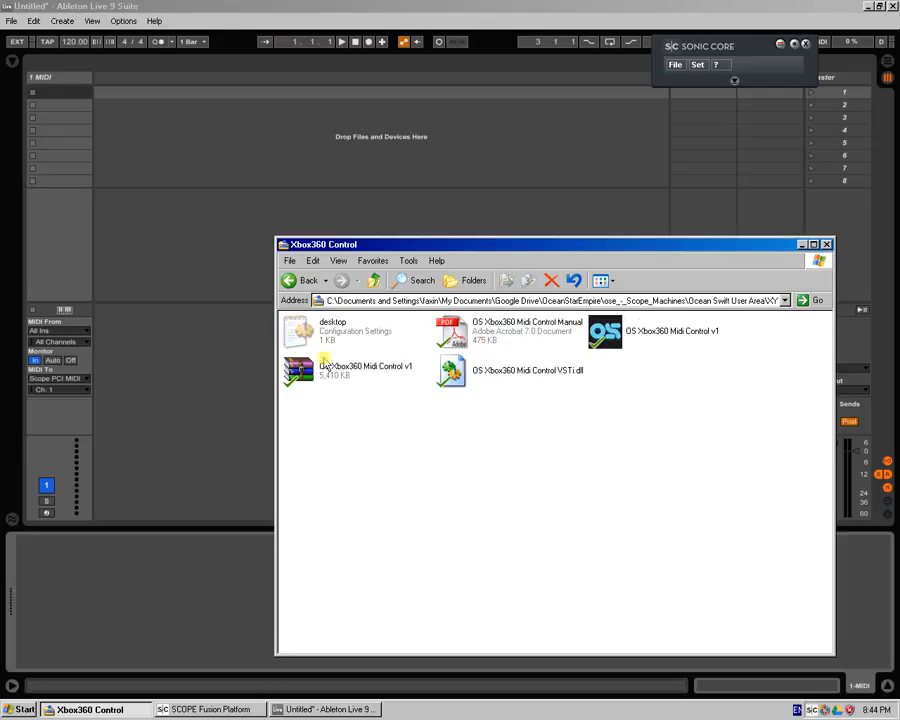
Examine the Ocean Swift User Area folder, and return through XY Zone to the M4L Control folder
left_click(373, 283)
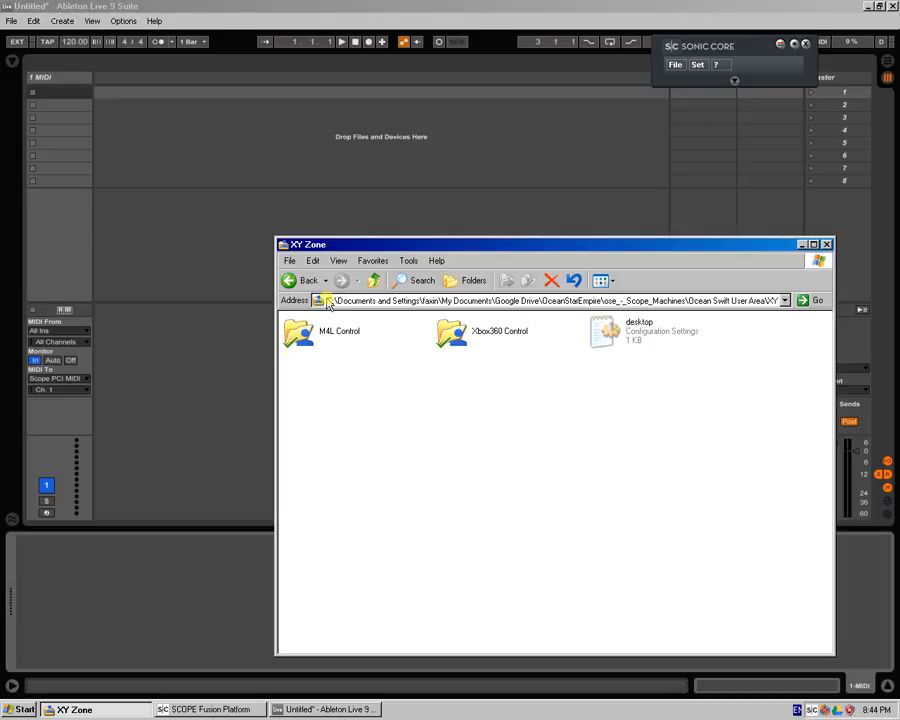
left_click(373, 280)
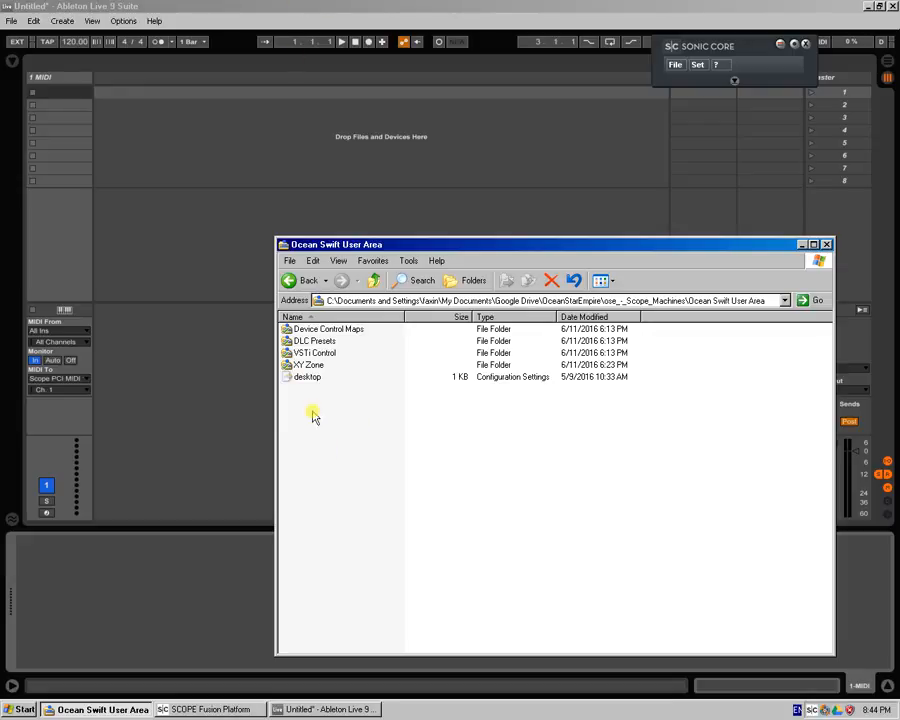
double_click(313, 364)
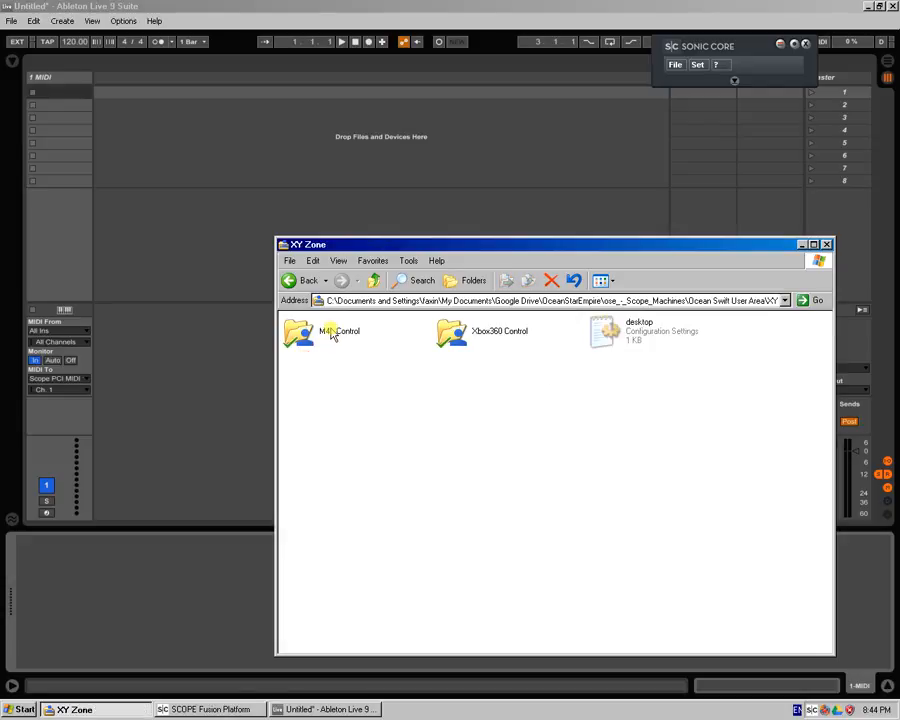
double_click(340, 332)
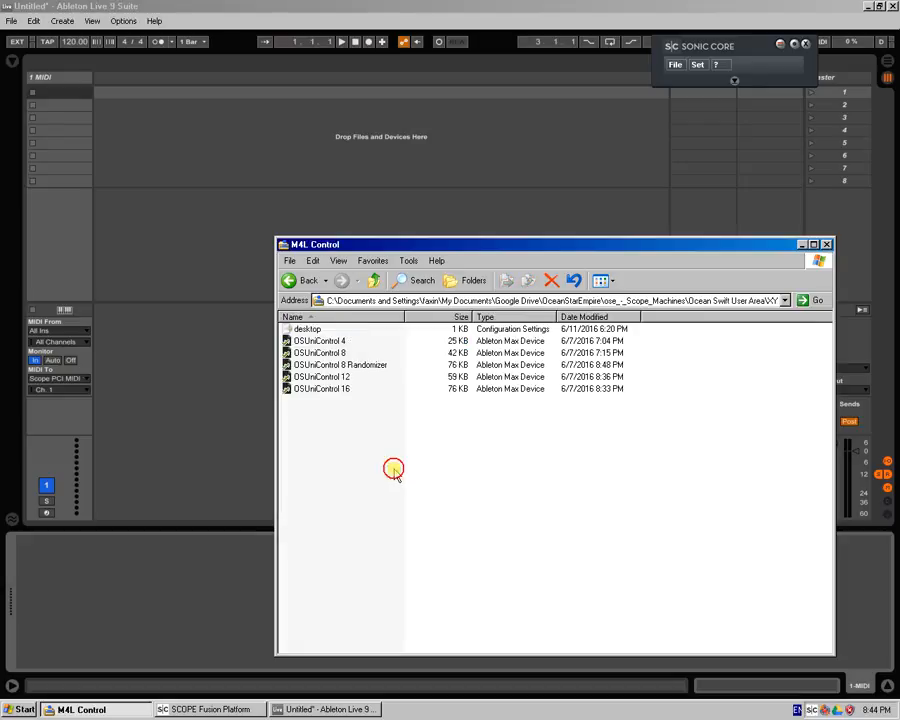